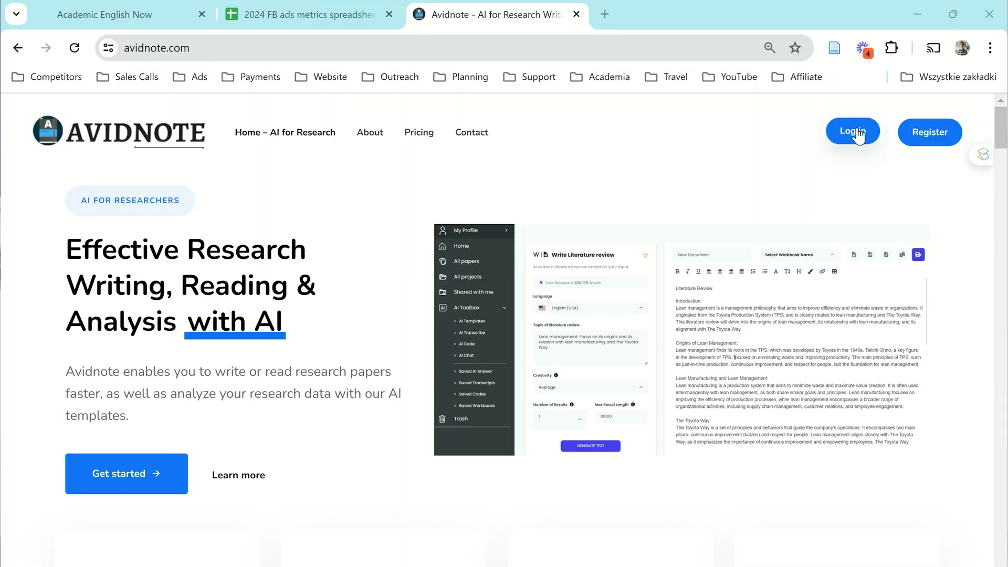
Step: Log in to Avidnote
left_click(858, 135)
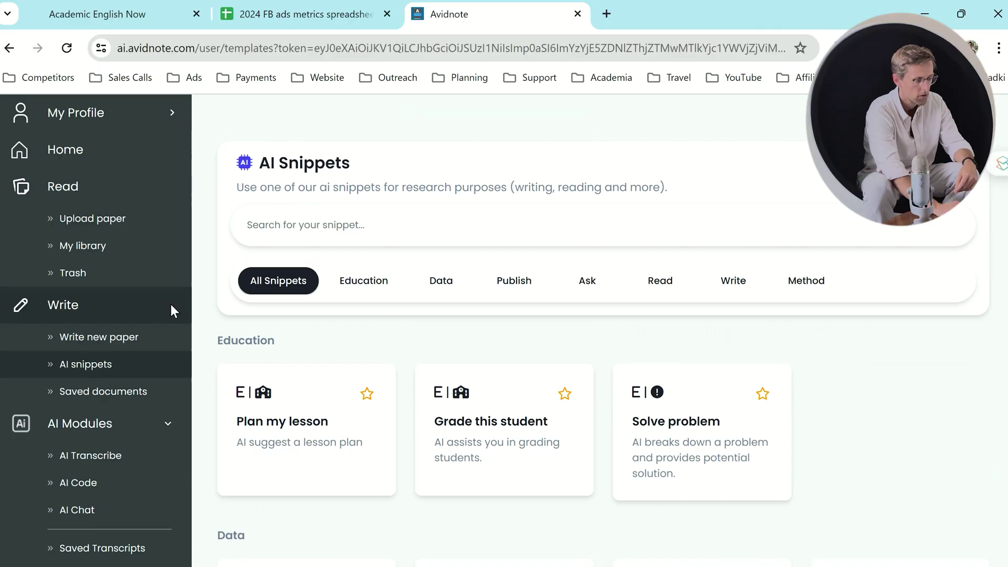
left_click(87, 367)
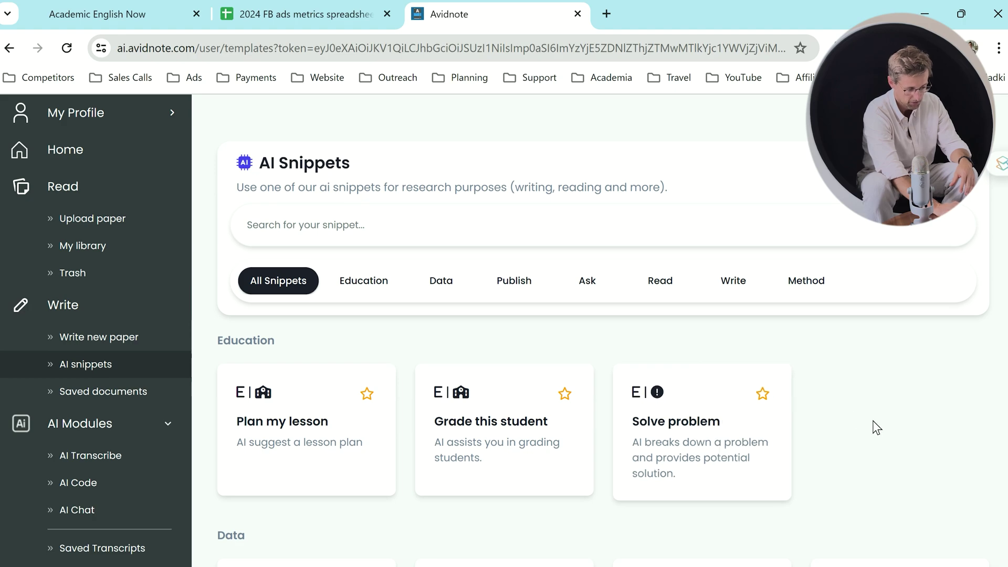
scroll(871, 330, "down", 10)
scroll(871, 327, "down", 20)
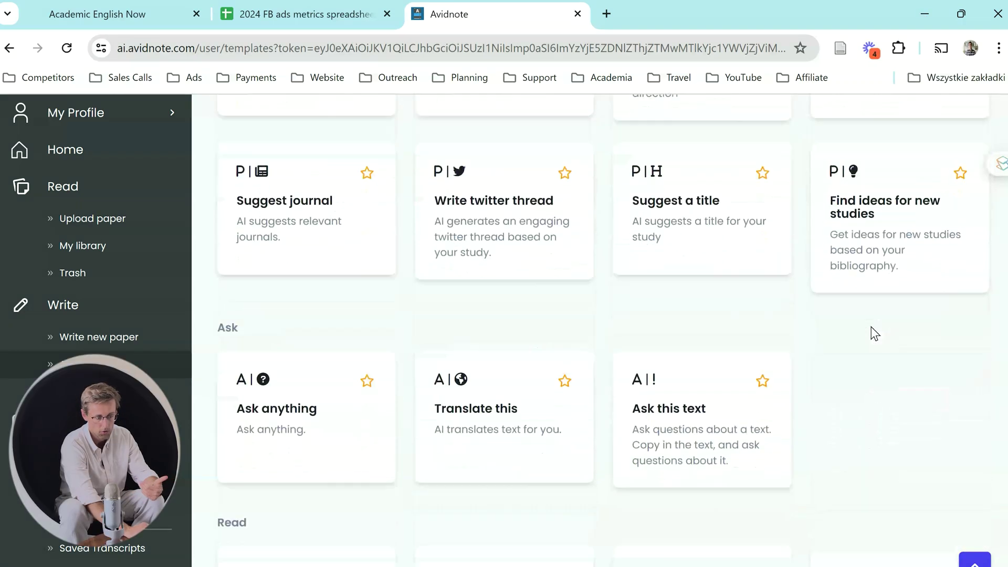
scroll(872, 331, "up", 20)
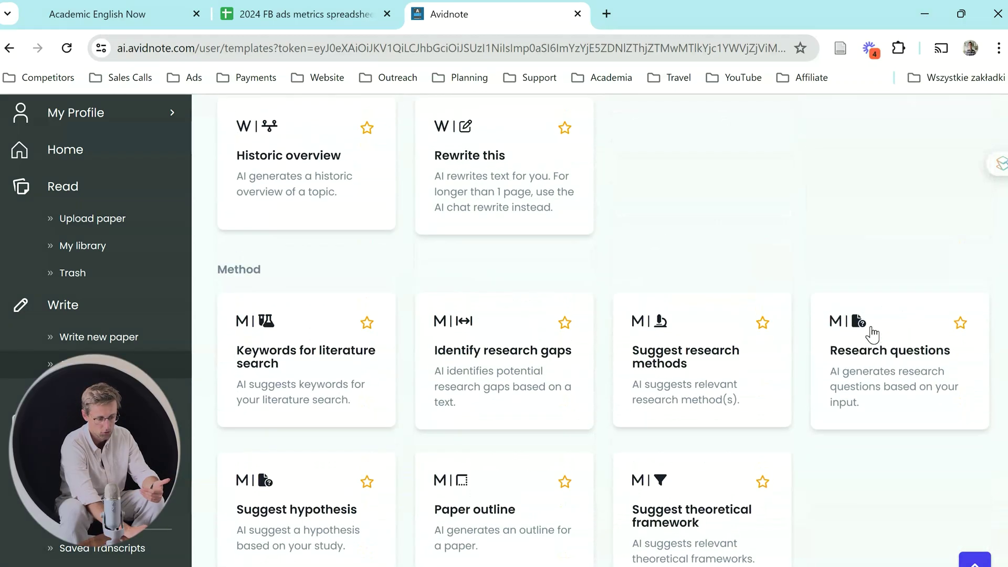
scroll(870, 332, "up", 15)
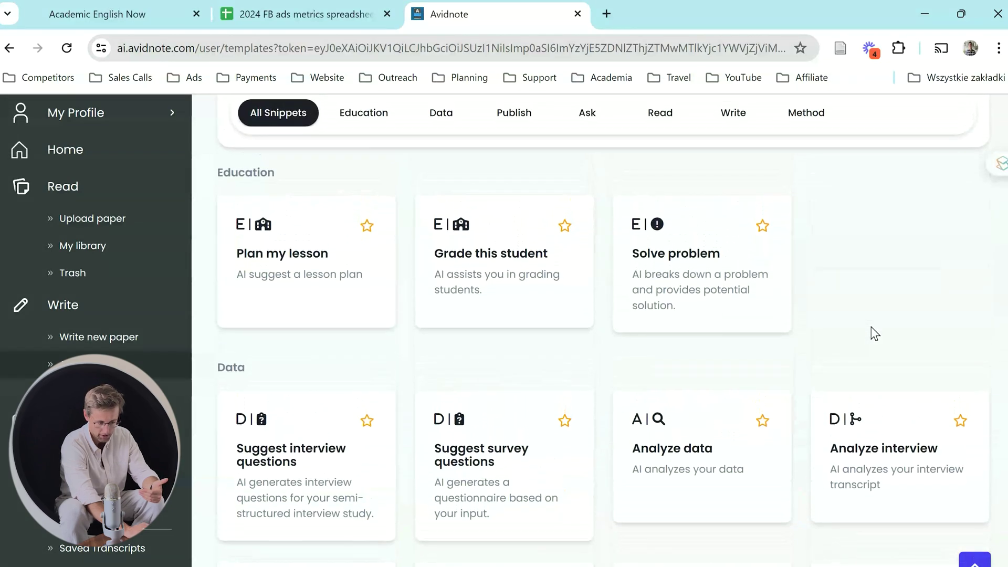
scroll(871, 328, "down", 6)
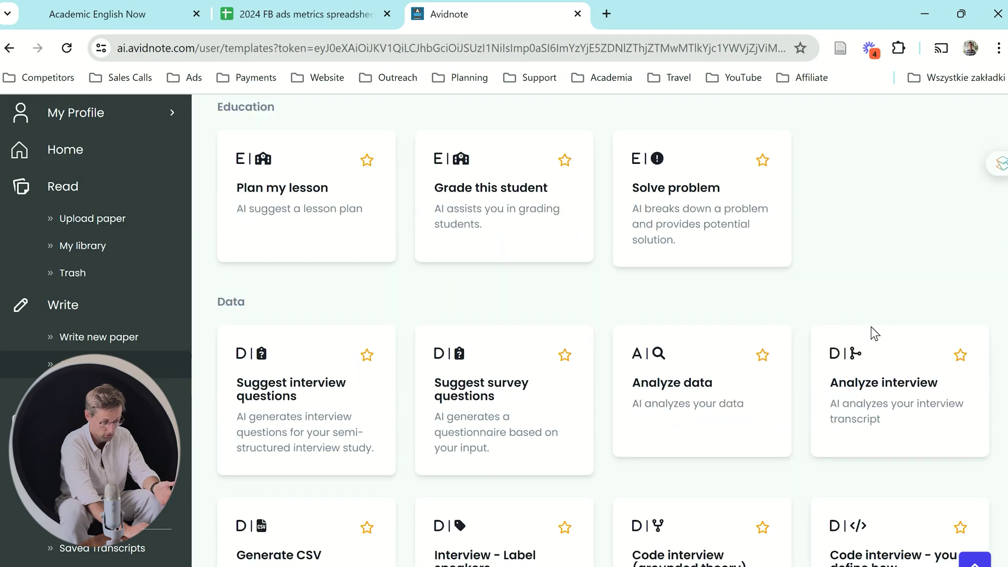
scroll(871, 333, "down", 7)
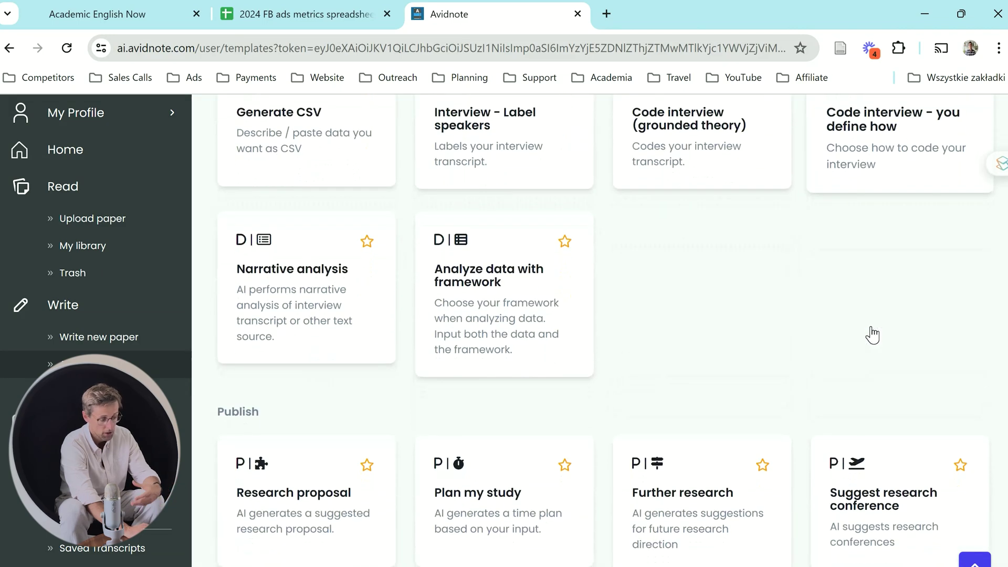
scroll(871, 333, "down", 2)
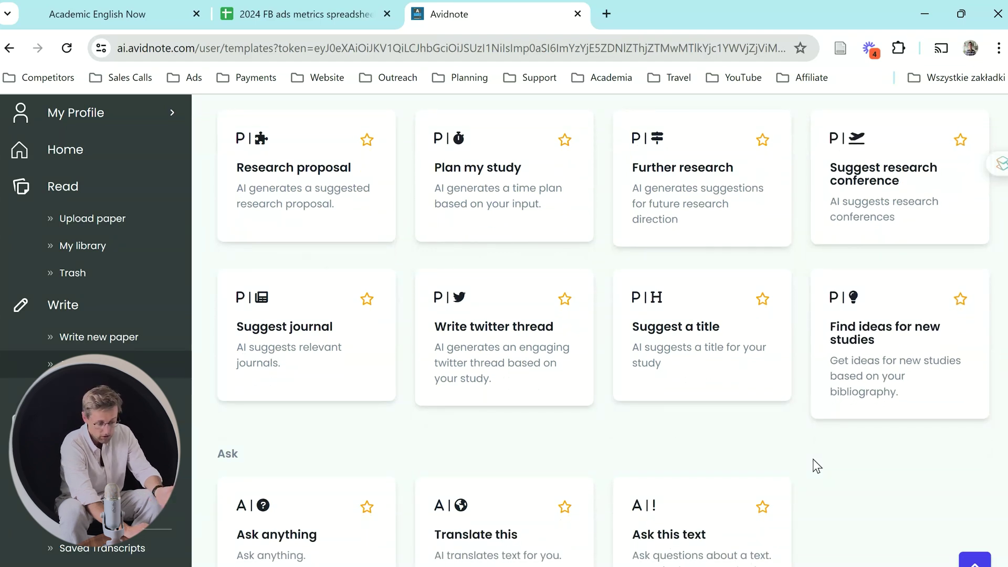
Step: Preview the Find ideas for new studies snippet's publications box, then go to Upload paper
left_click(861, 344)
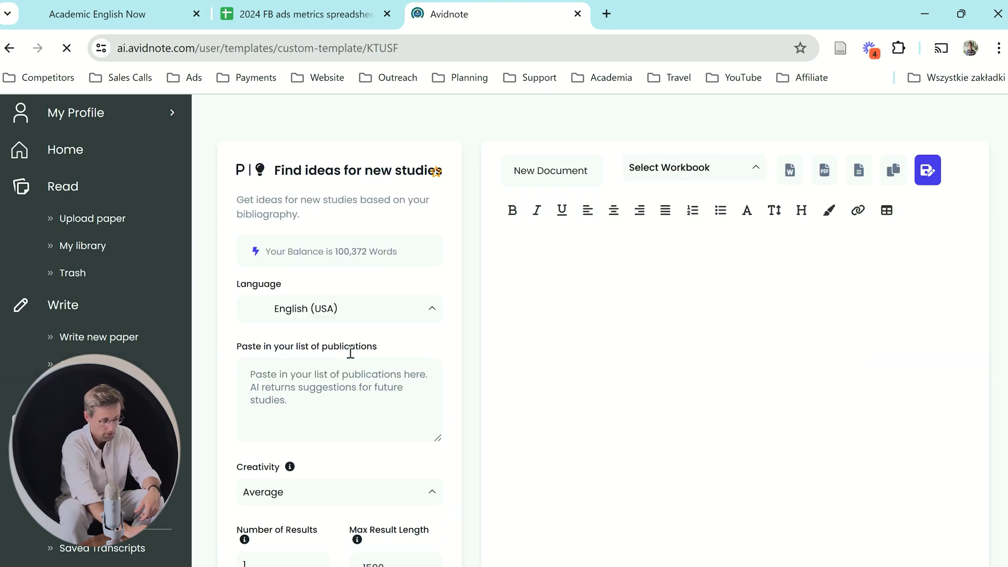
left_click(313, 380)
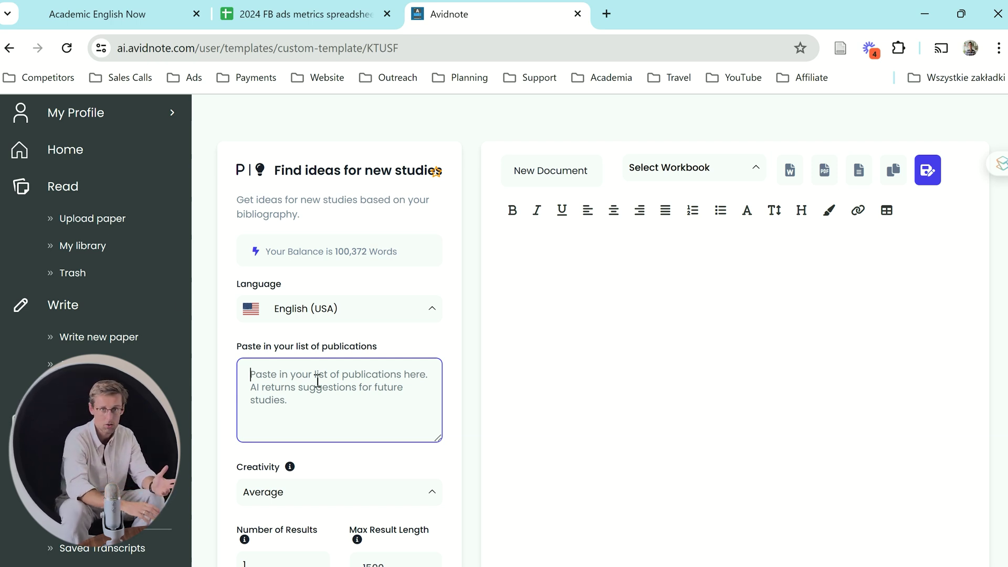
left_click(107, 220)
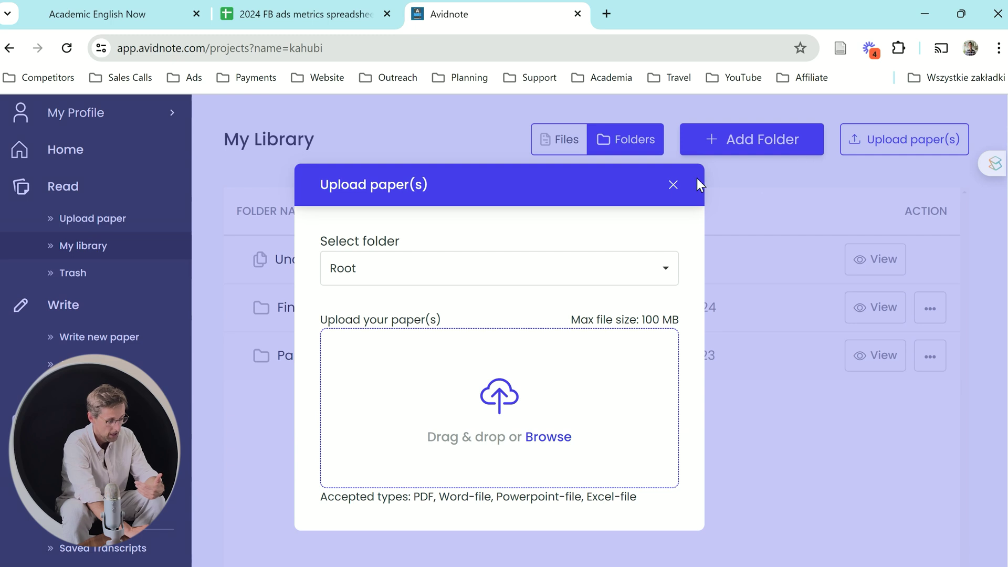
Step: Close the upload dialog and open the systematic review teaching English_example paper from Finding the research gap
left_click(674, 184)
left_click(378, 314)
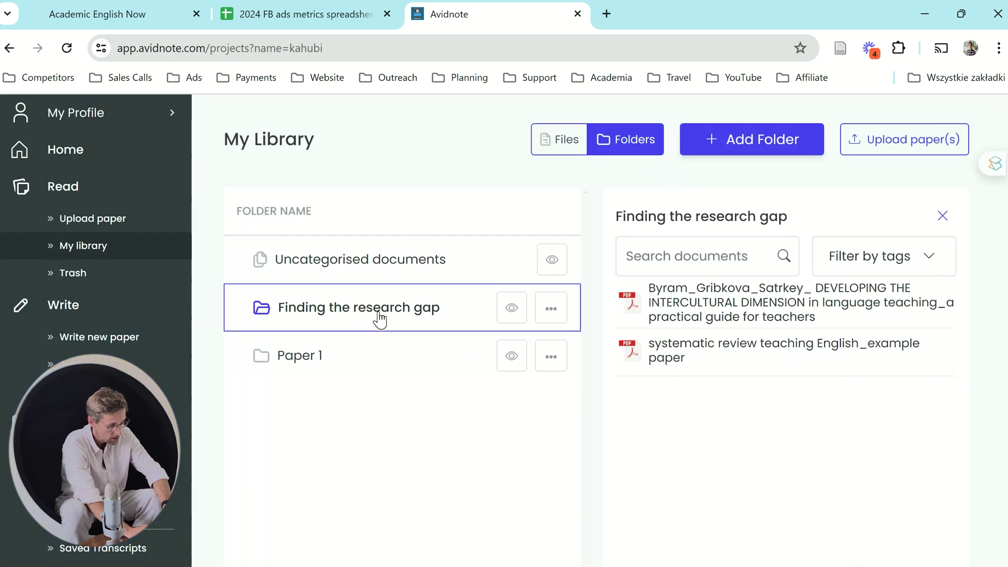
left_click(761, 341)
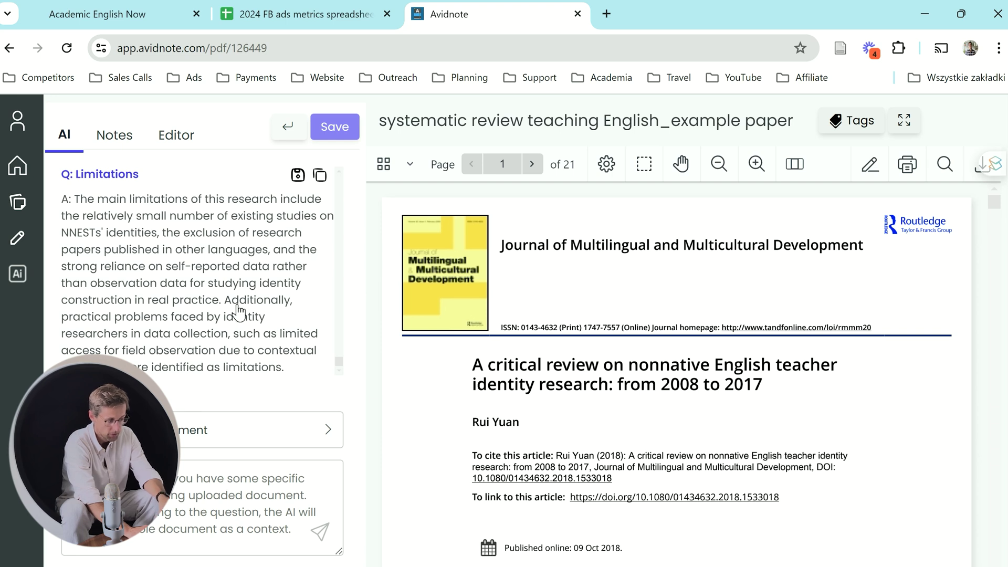
mouse_move(20, 204)
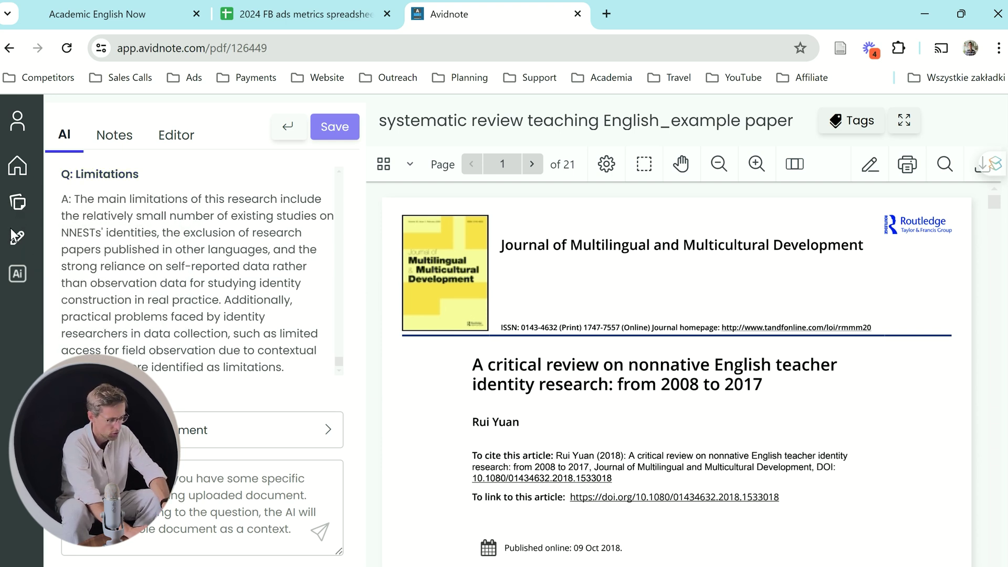
Step: Preview the Identify research gaps snippet from the AI Snippets library, then go back
mouse_move(17, 237)
left_click(103, 288)
scroll(612, 445, "down", 20)
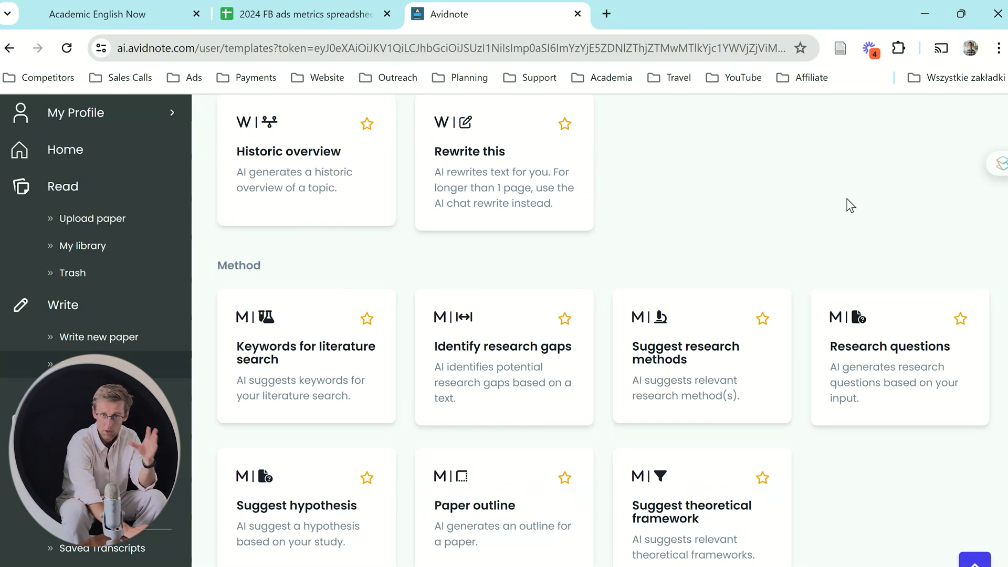
left_click(518, 356)
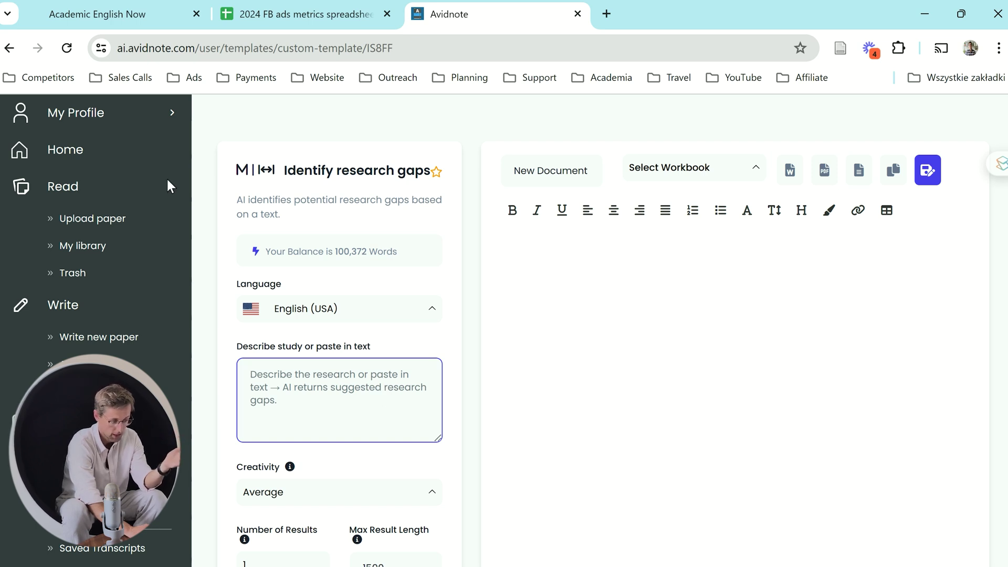
left_click(10, 50)
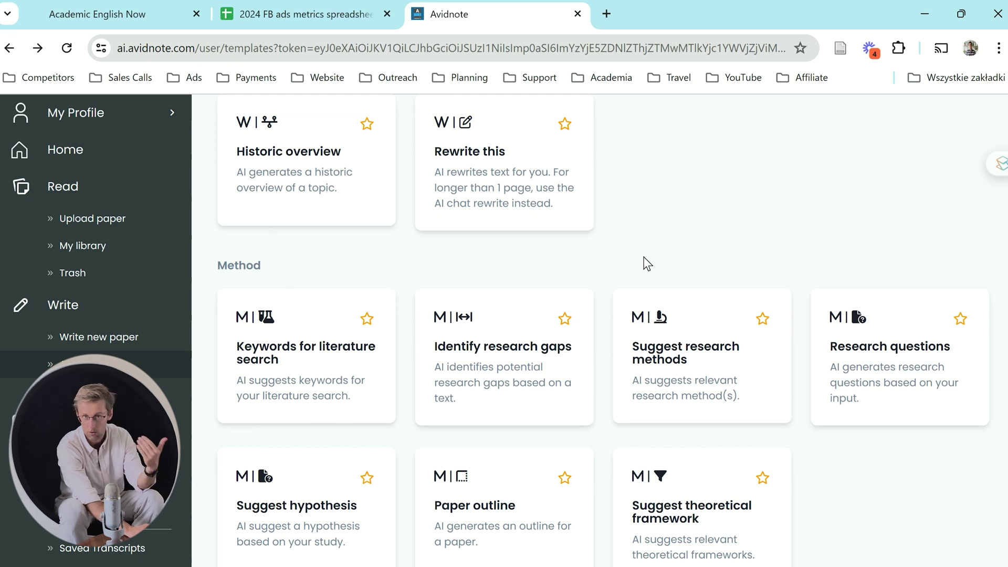
Step: Open the Keywords for literature search snippet and start filling in its Describe your study box
left_click(324, 366)
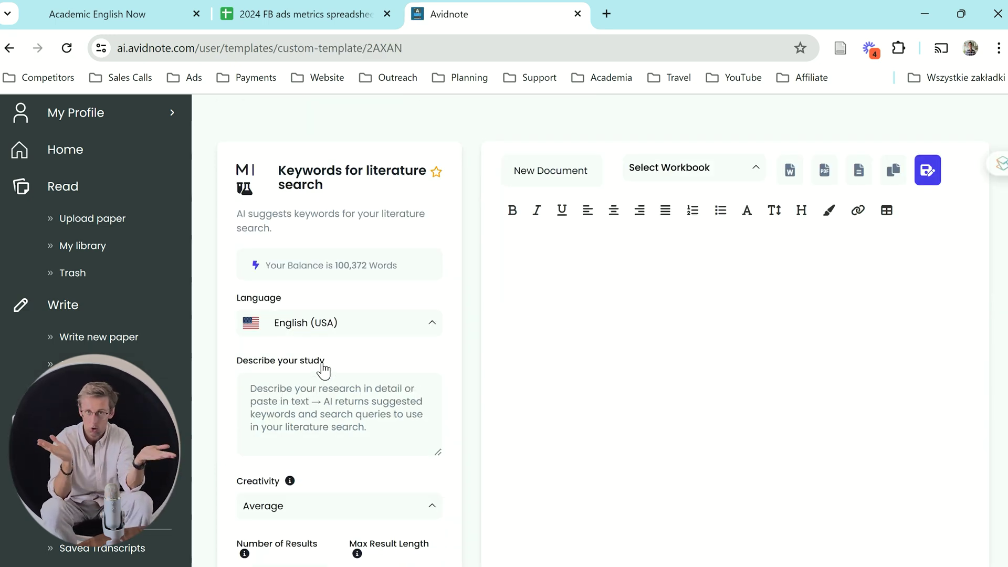
left_click(351, 403)
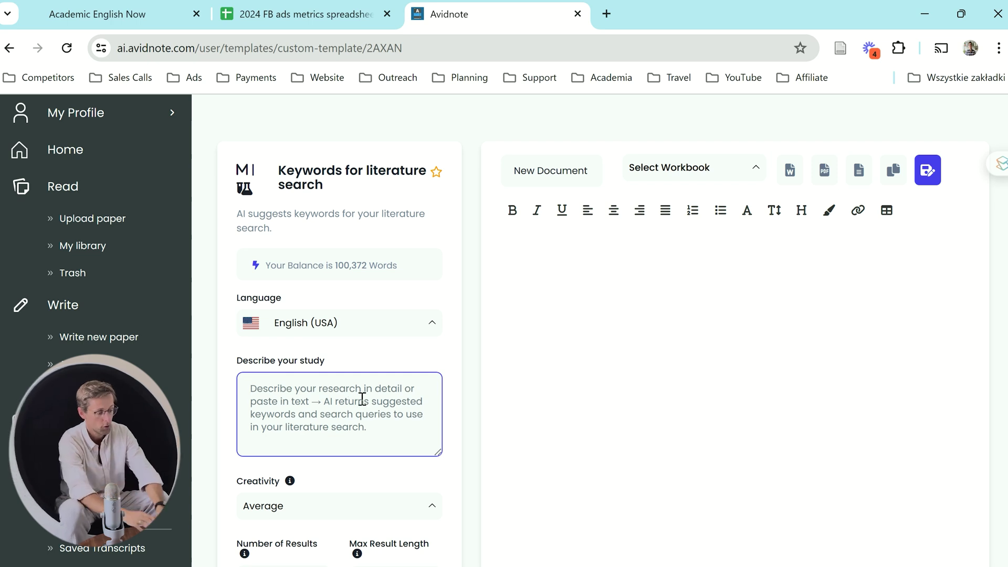
scroll(401, 414, "down", 1)
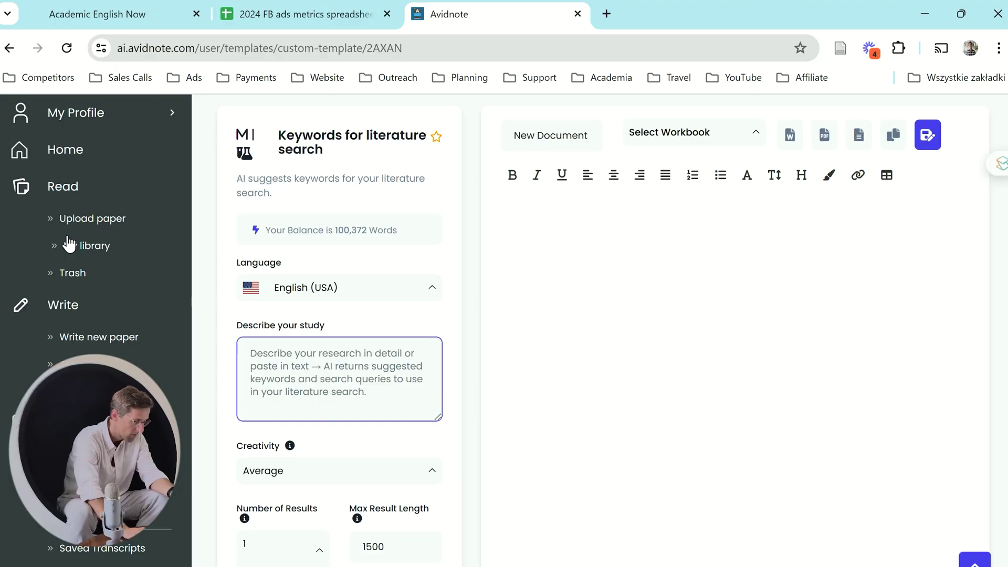
Step: Open My library showing Uncategorised documents, Finding the research gap and Paper 1
left_click(69, 243)
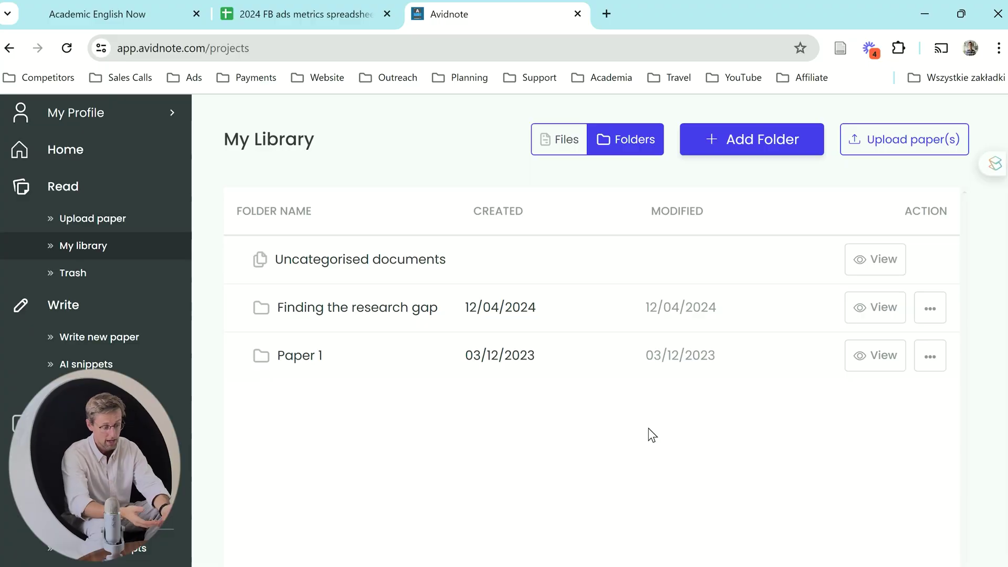
Step: Open the systematic review teaching English_example paper and show its preset document questions
left_click(570, 374)
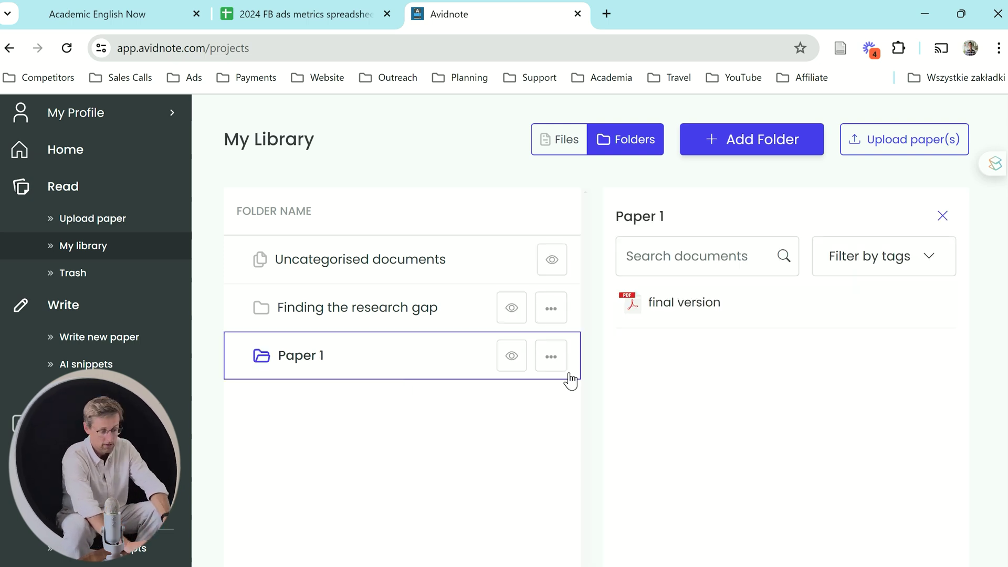
left_click(402, 316)
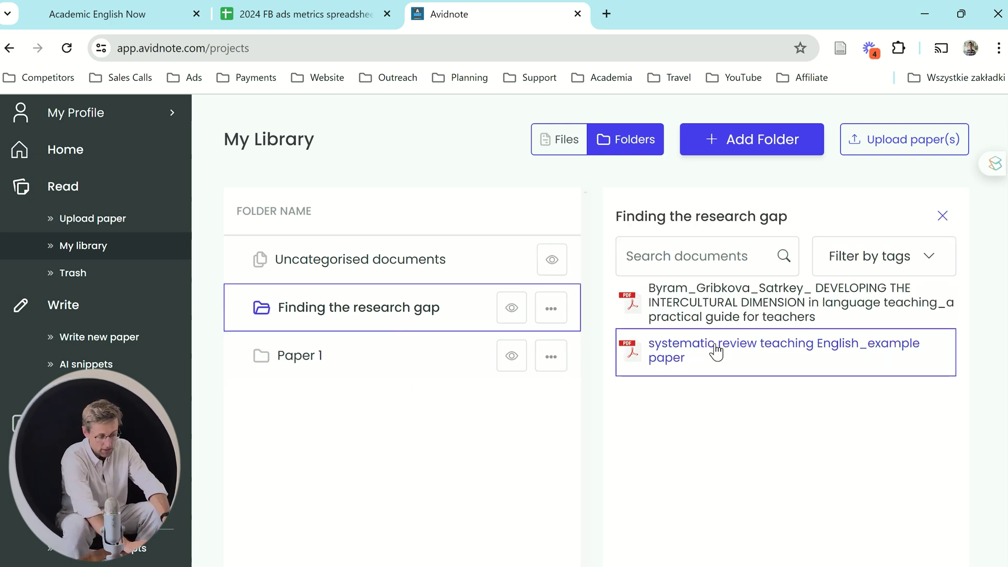
left_click(712, 350)
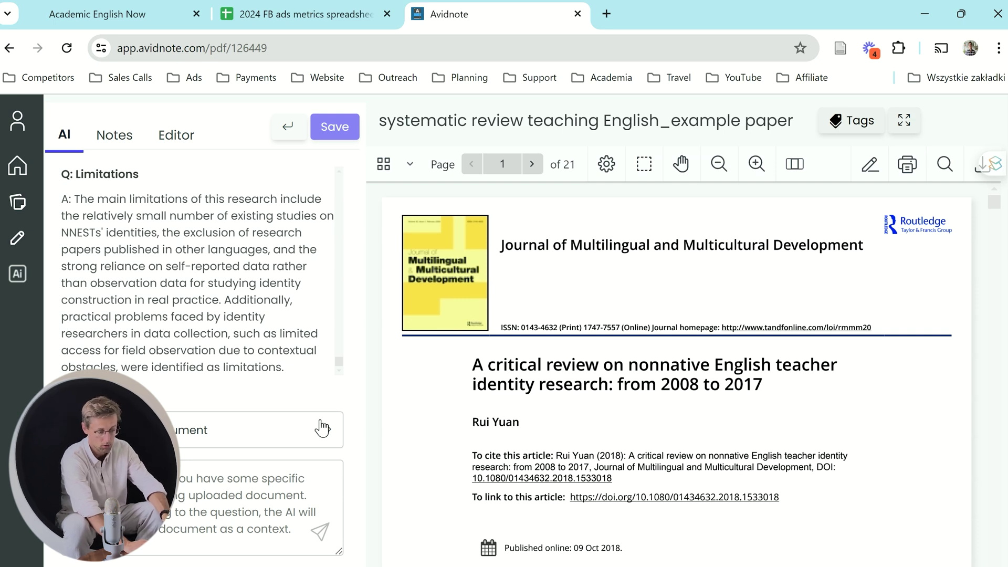
left_click(269, 434)
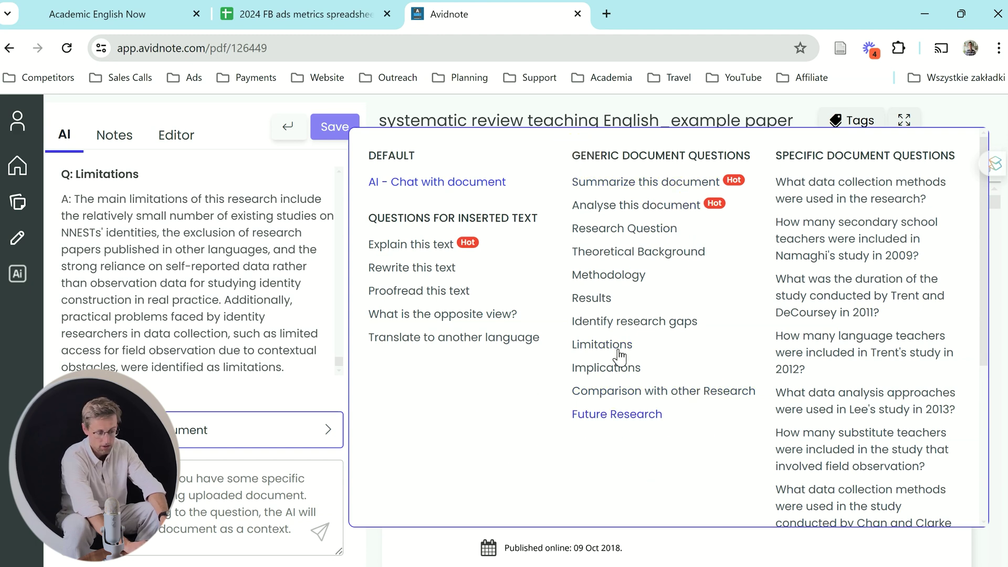
Step: Ask the AI the preset Research Question and Methodology prompts about the paper
left_click(634, 231)
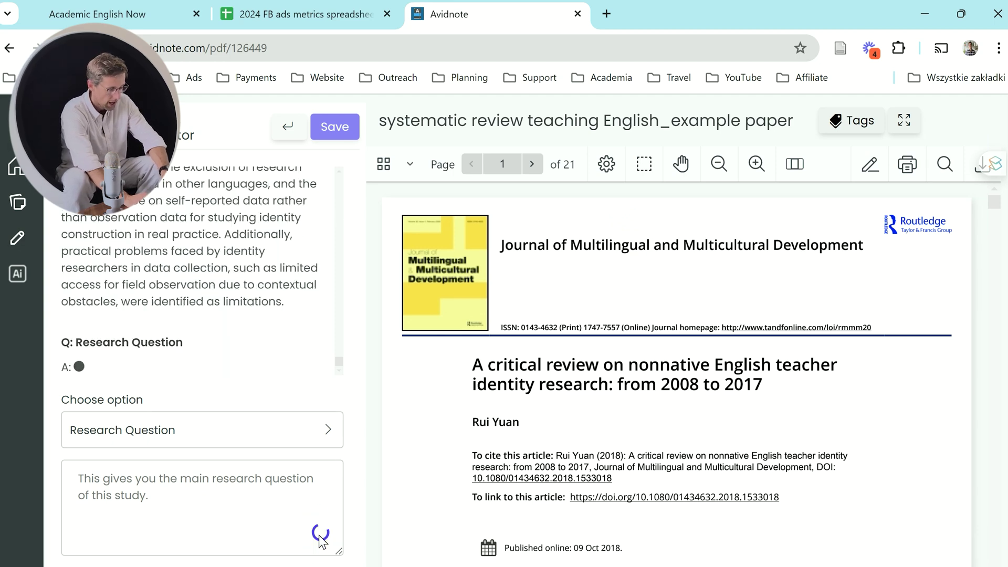
left_click(290, 437)
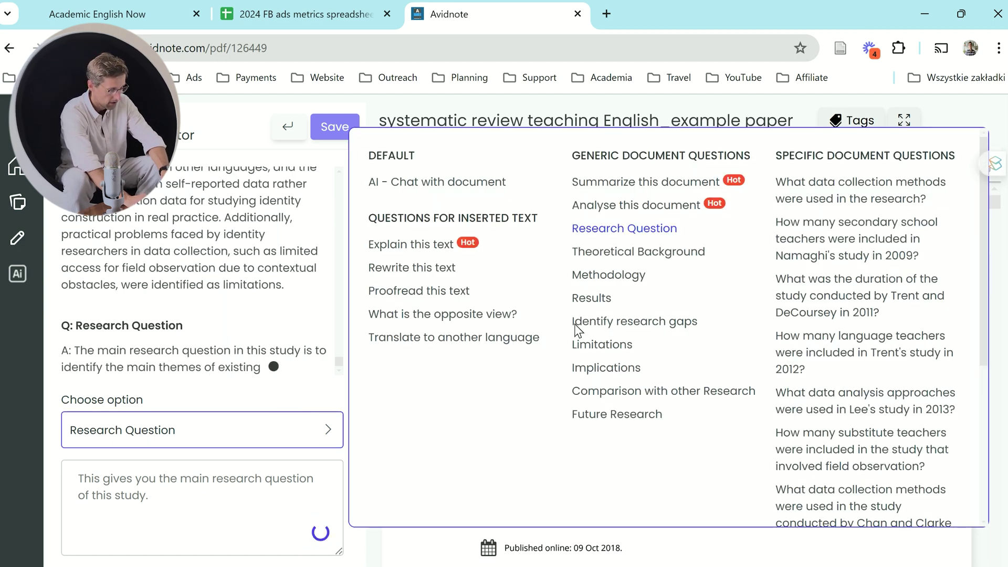
left_click(619, 278)
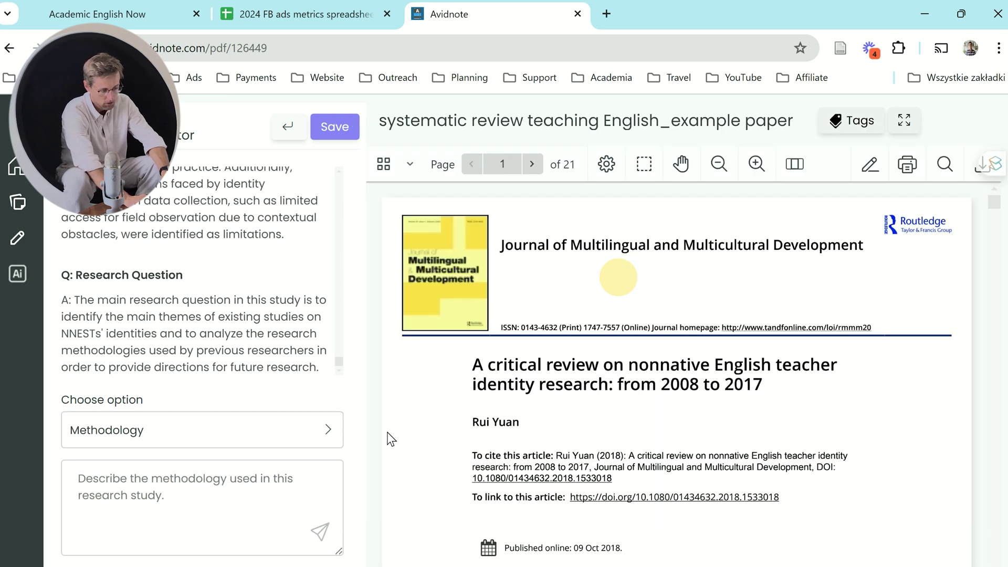
left_click(321, 533)
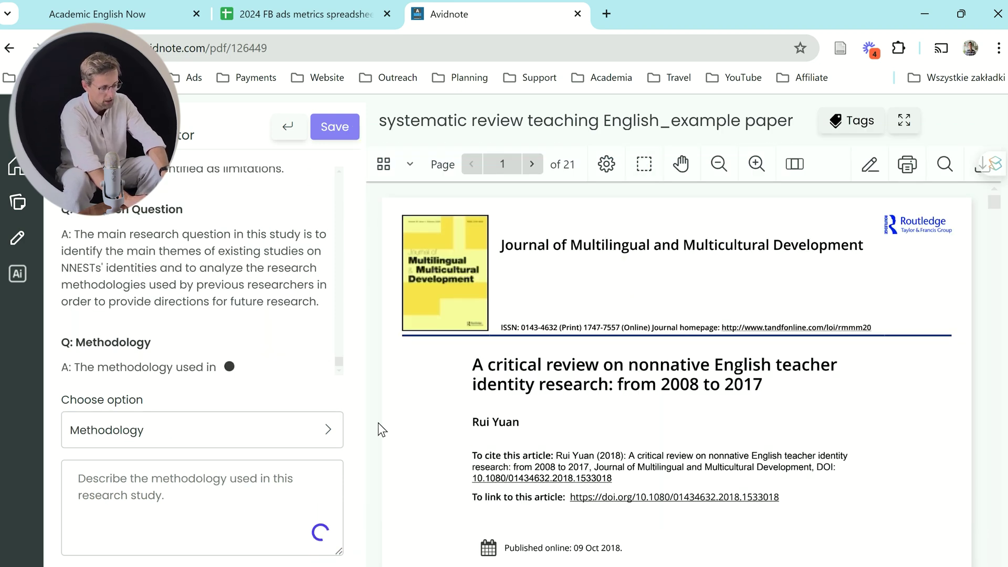
left_click(329, 429)
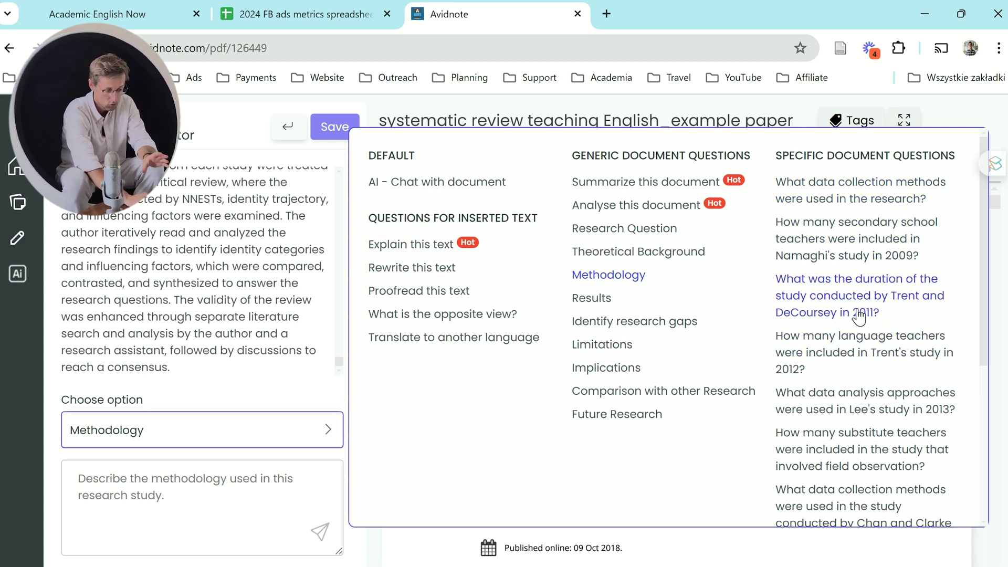
Step: Ask which data collection methods the research used, then select a passage on page 3
scroll(860, 417, "down", 4)
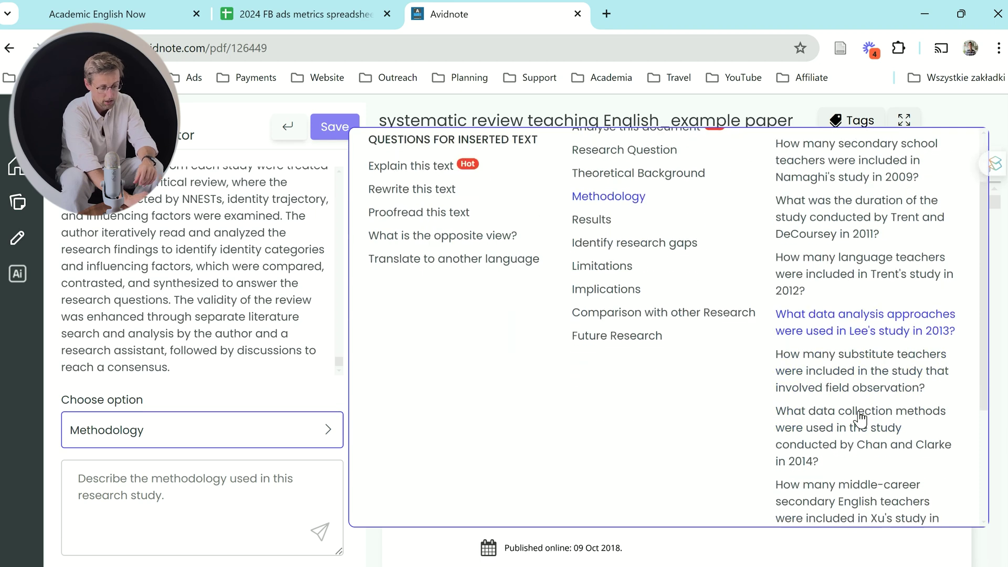
scroll(859, 418, "up", 4)
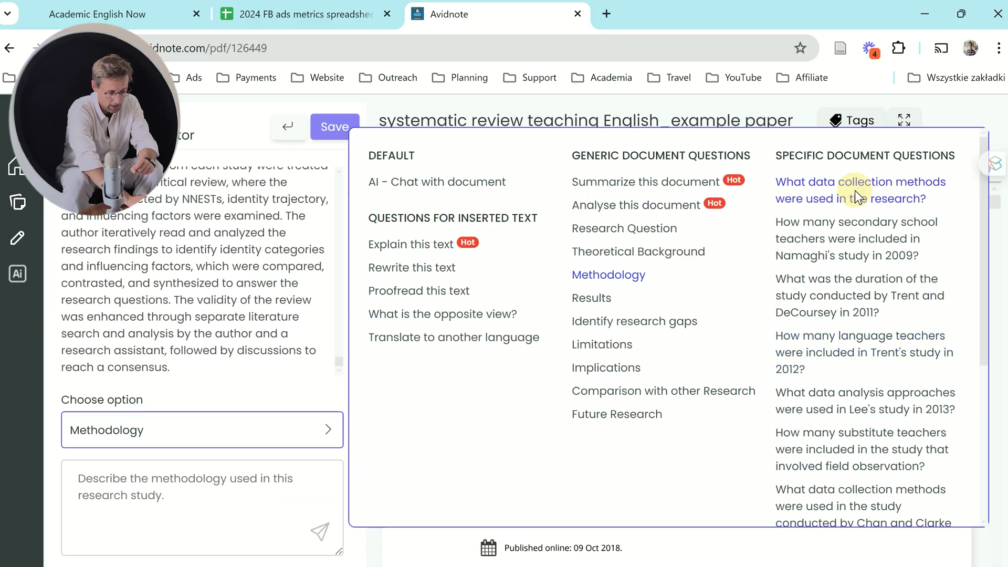
left_click(856, 191)
left_click(324, 537)
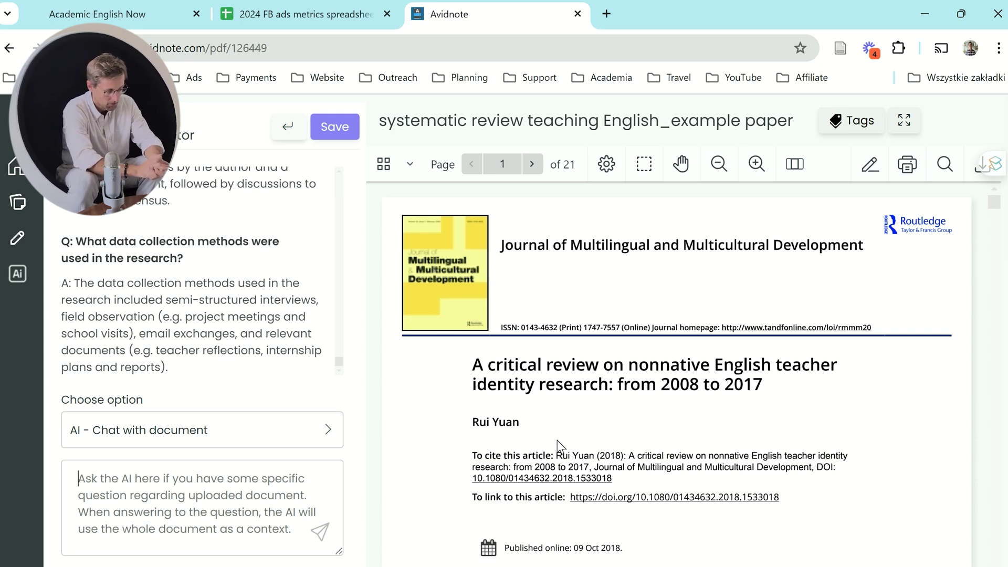
scroll(806, 466, "down", 20)
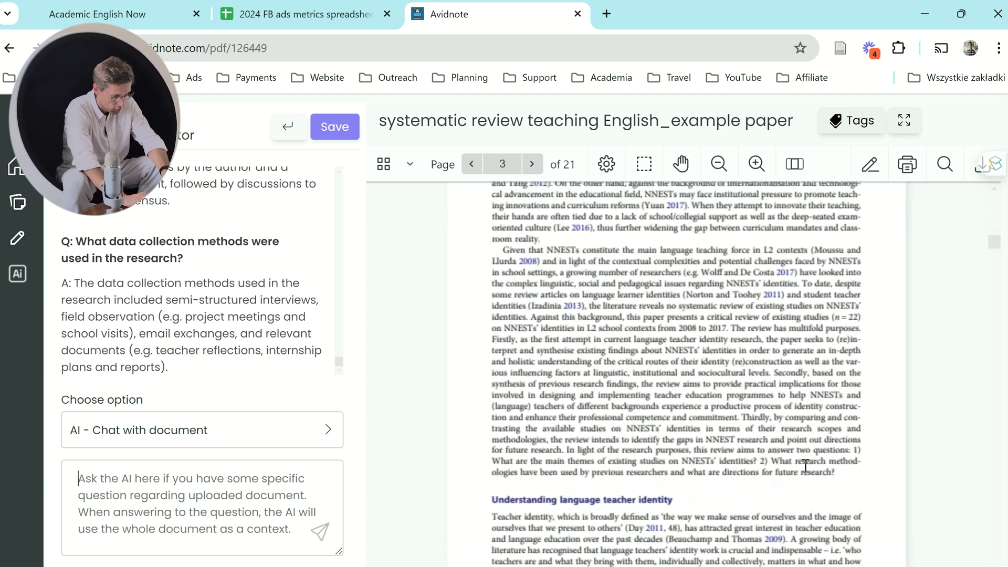
mouse_move(504, 250)
left_mouse_down()
mouse_move(761, 551)
mouse_move(787, 418)
mouse_move(583, 267)
mouse_move(504, 250)
left_mouse_up()
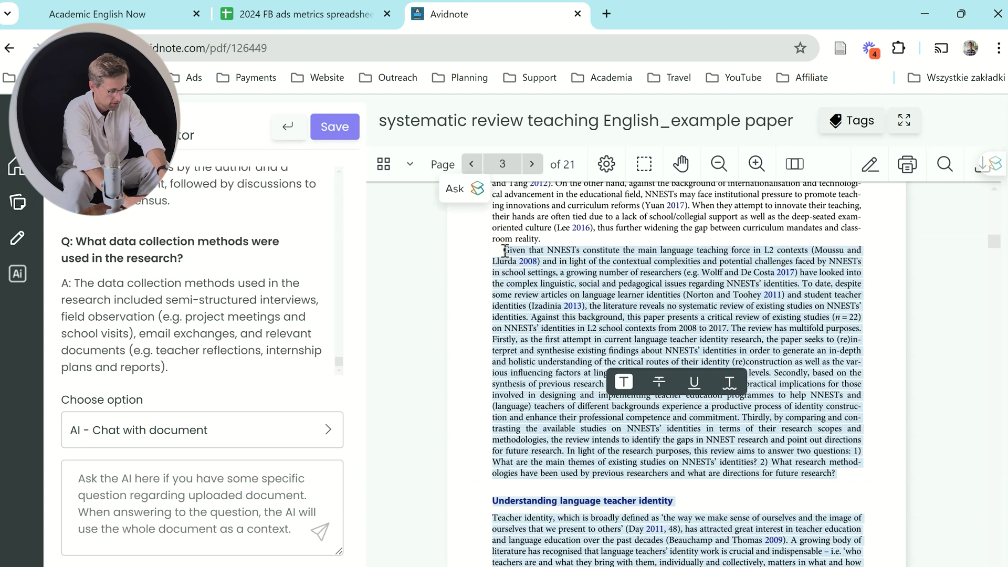
Step: Paste the page 3 passage and send it with the Explain this text prompt
left_click(134, 492)
key("ctrl+v")
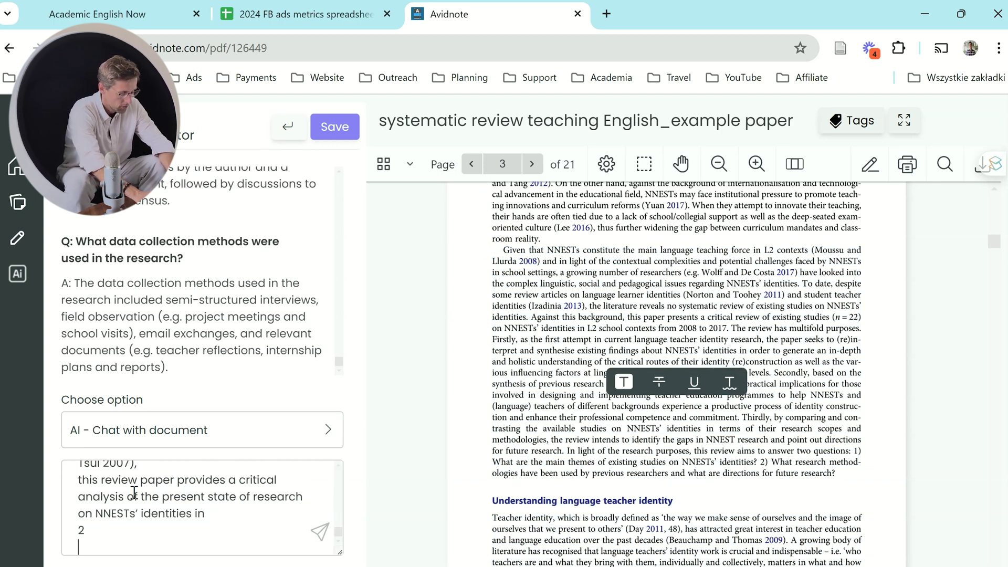
left_click(129, 437)
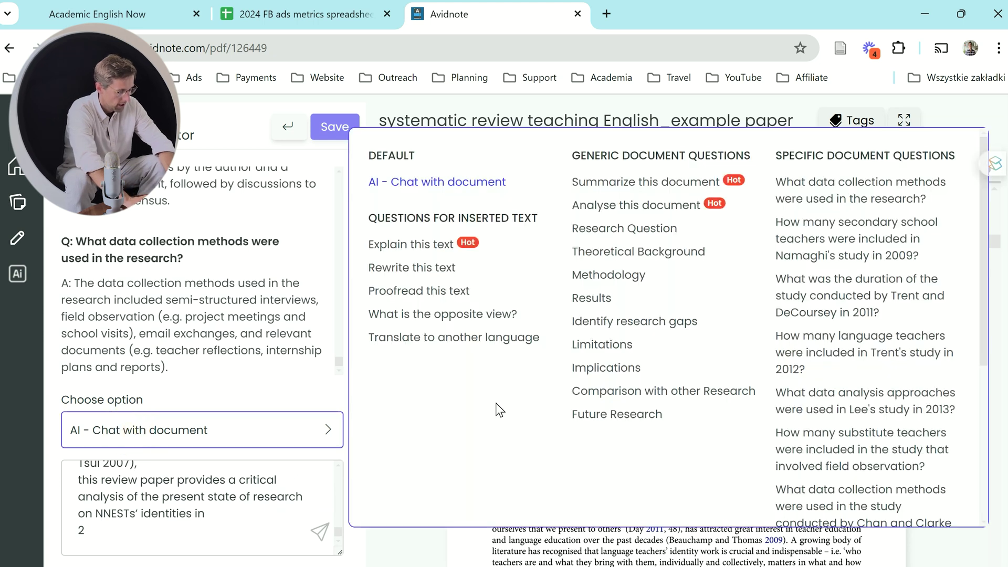
left_click(423, 245)
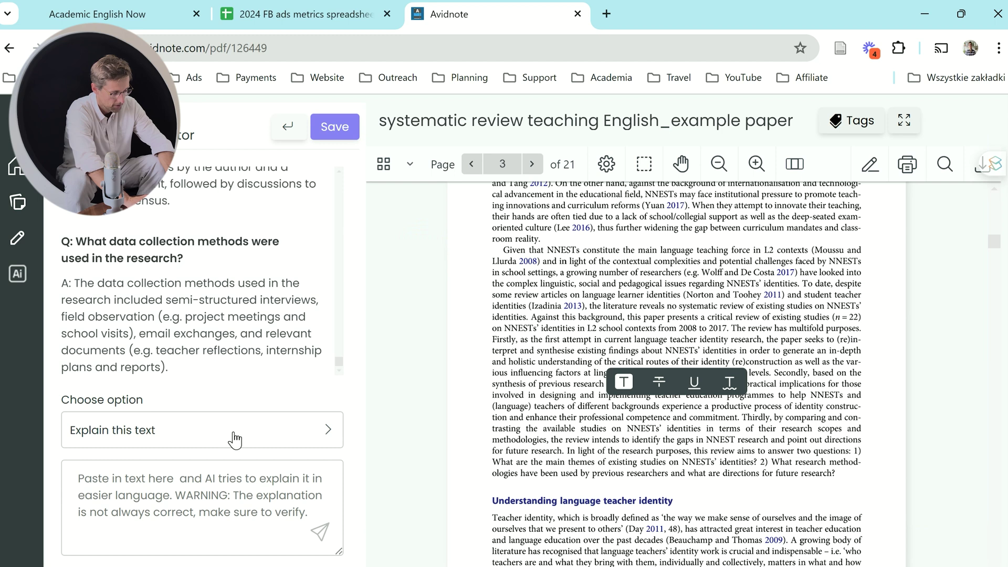
left_click(202, 495)
key("ctrl+v")
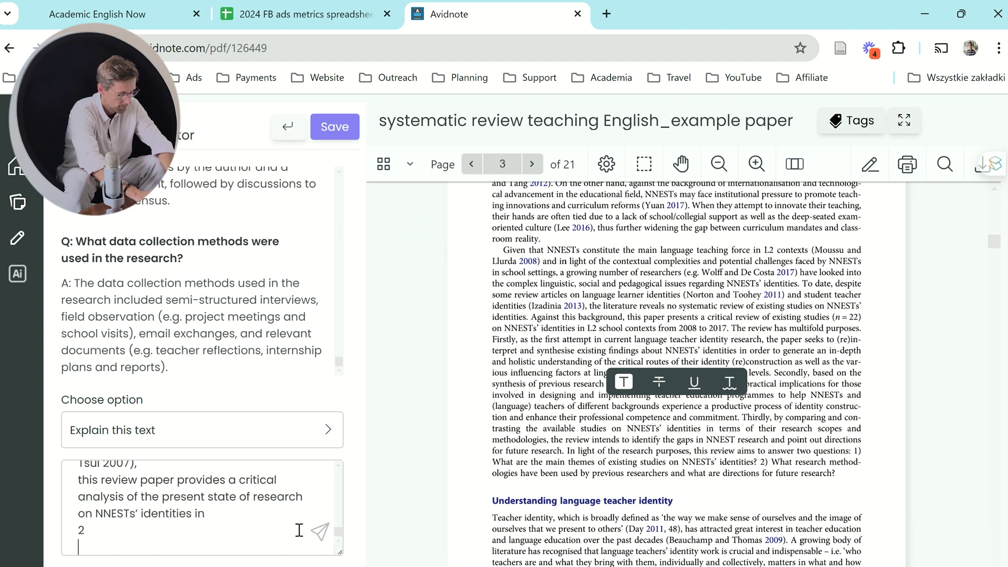
left_click(321, 534)
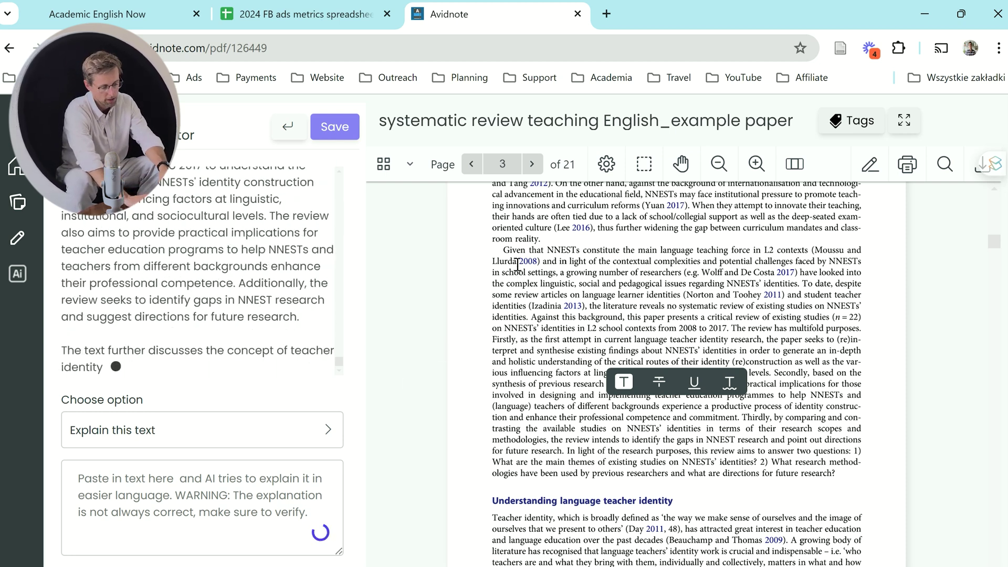
Step: Select the passage beginning 'Given that NNESTs' and return to the explanation box
left_click_drag(514, 251, 622, 350)
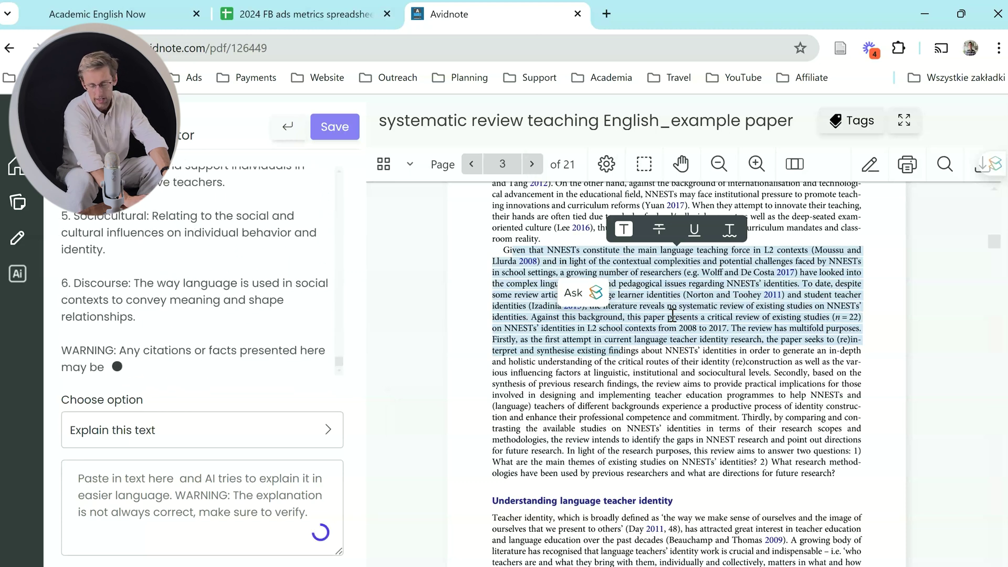
left_click(246, 498)
scroll(226, 365, "up", 10)
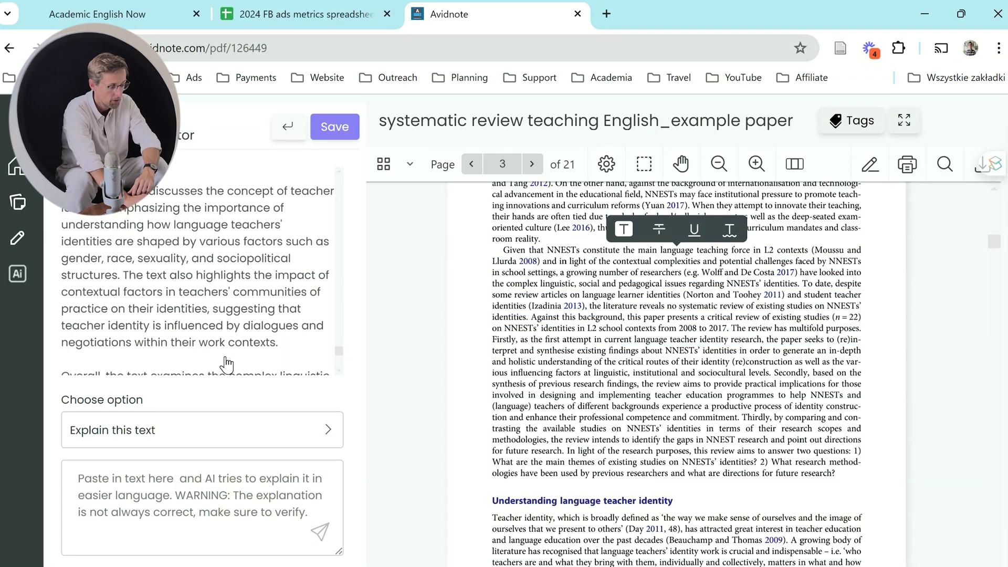
scroll(226, 366, "down", 10)
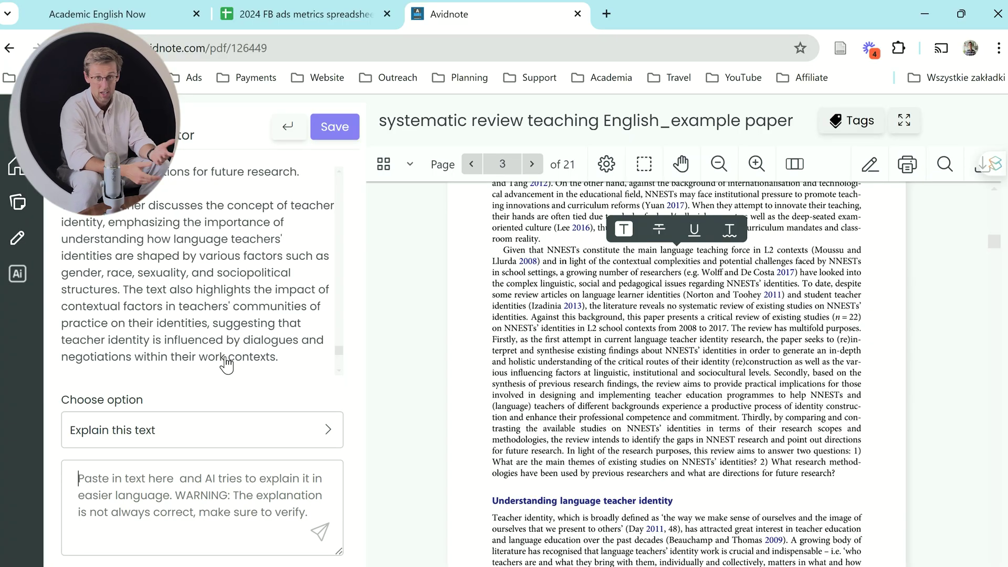
Step: Leave the PDF chat and reach the AI snippets entry under the sidebar pencil icon
left_click(292, 439)
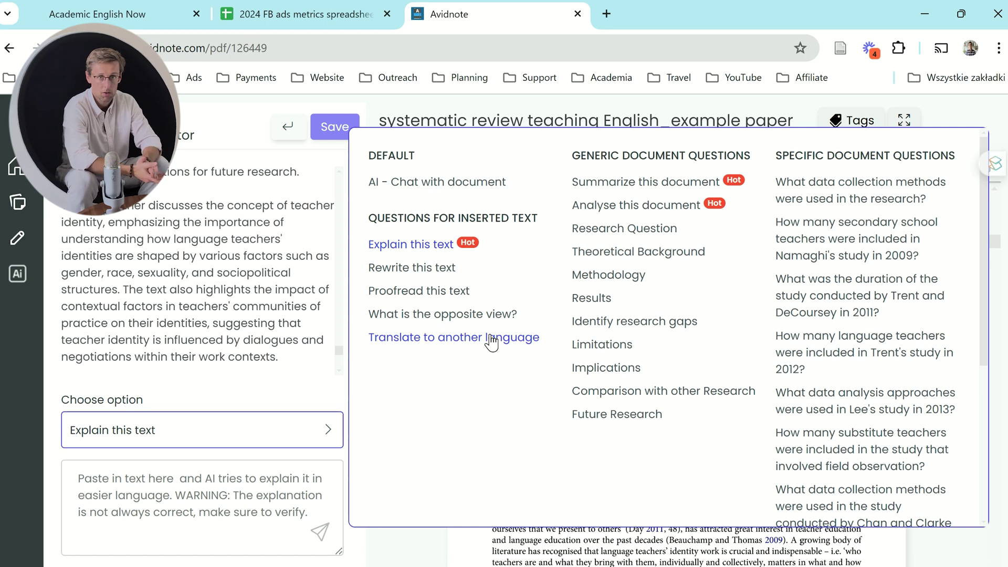
mouse_move(16, 206)
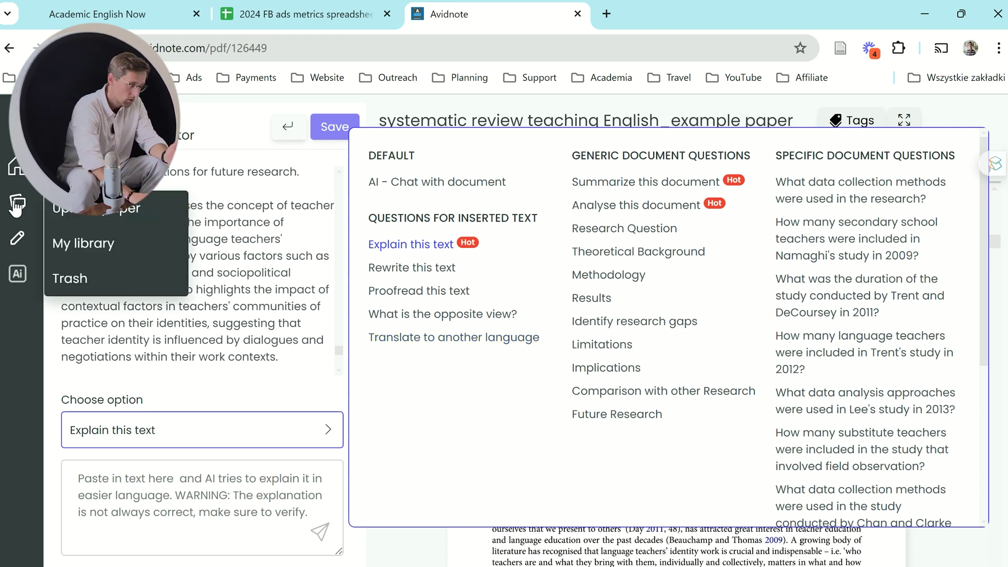
mouse_move(22, 241)
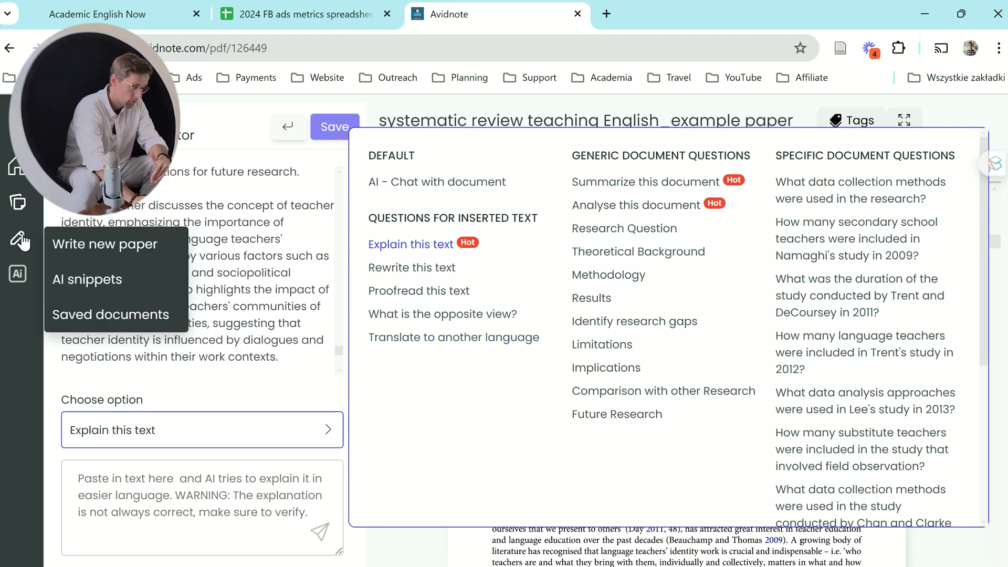
left_click(77, 278)
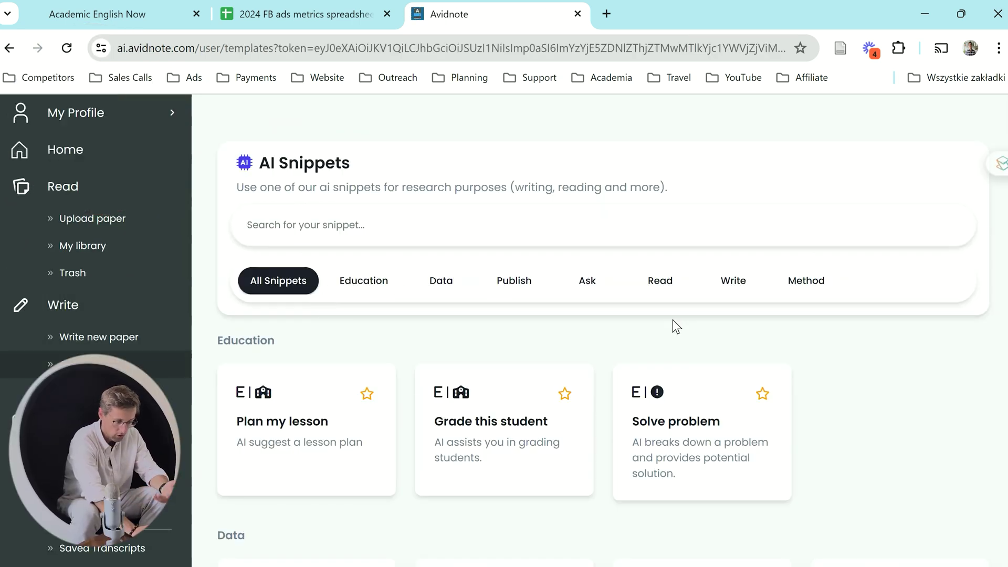
scroll(676, 325, "down", 5)
scroll(672, 321, "up", 5)
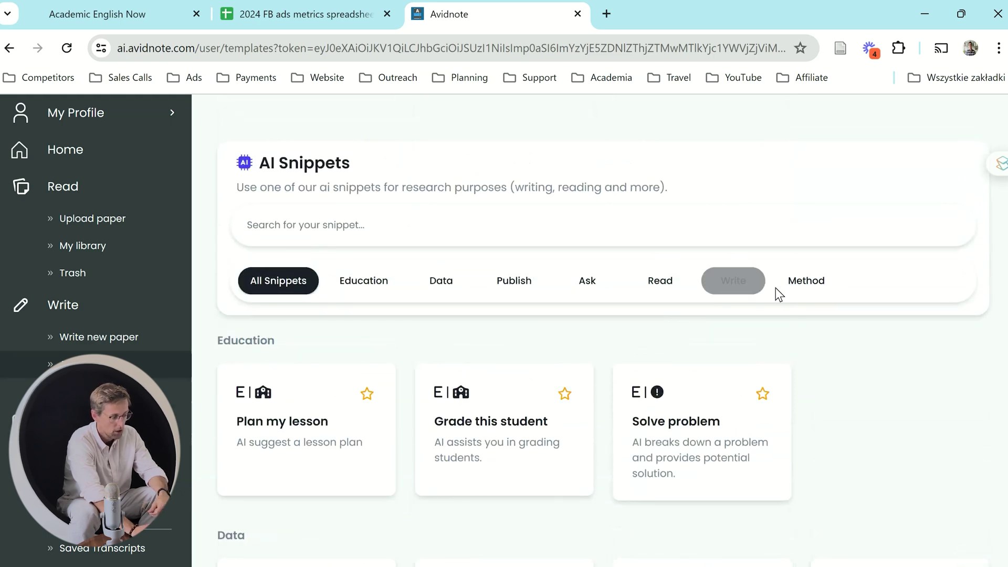
left_click(806, 283)
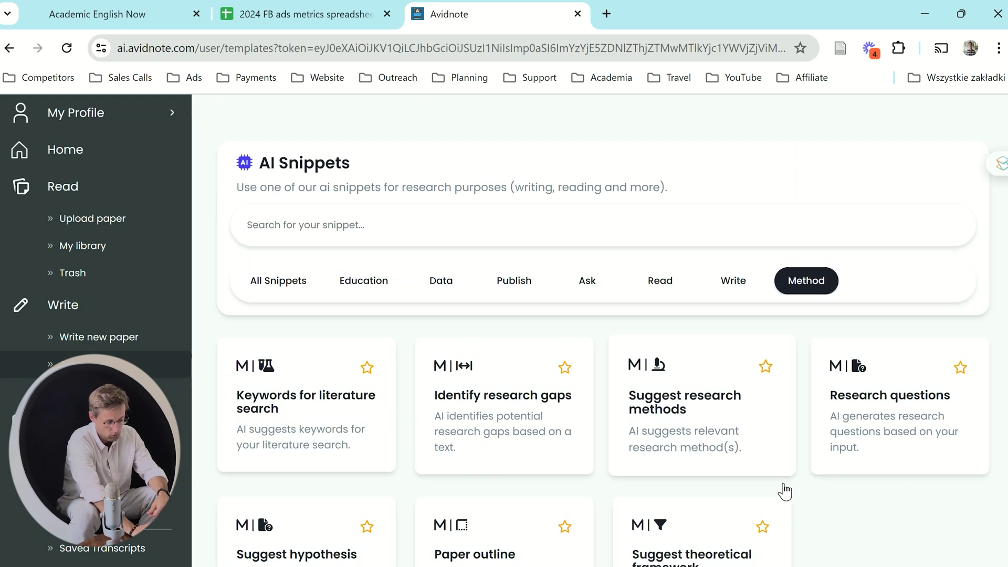
scroll(785, 492, "down", 1)
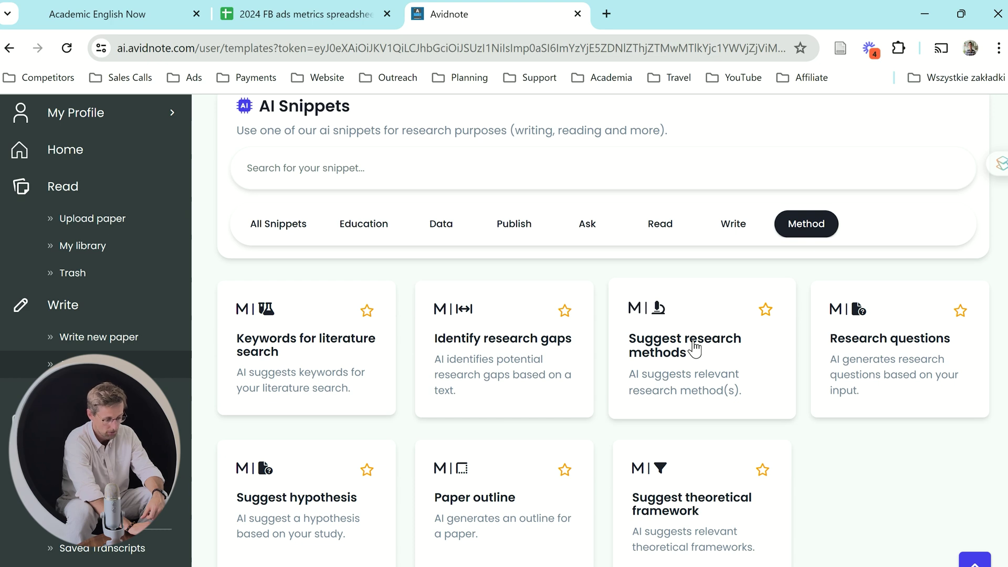
left_click(328, 411)
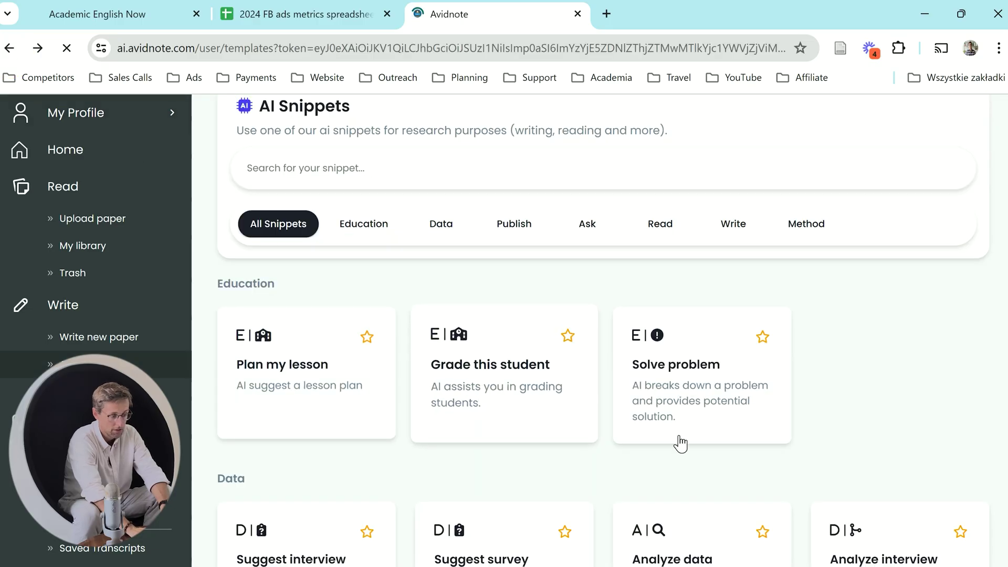
Step: Filter the library to Method templates such as Suggest hypothesis, Paper outline and Suggest theoretical framework
scroll(739, 455, "down", 7)
scroll(740, 453, "up", 1)
scroll(739, 454, "up", 6)
left_click(825, 278)
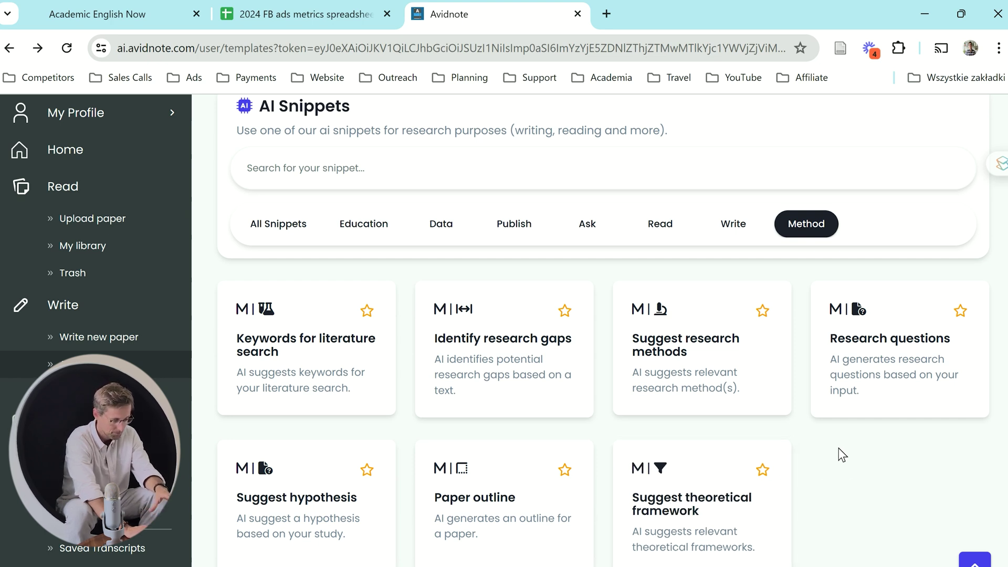
Step: Filter the AI Snippets library to the Data category to reach the Analyze data snippet
left_click(442, 226)
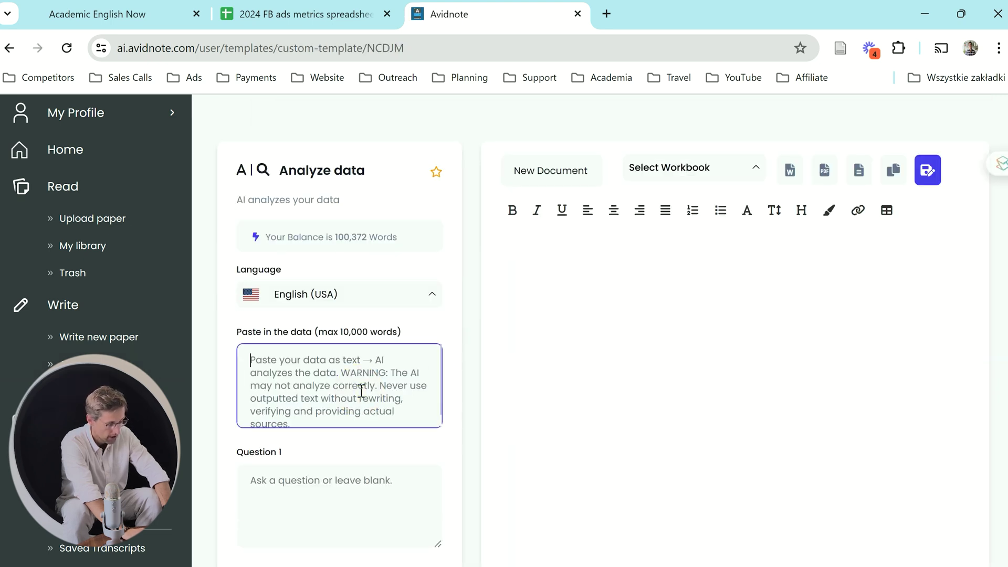
Step: Go back to the AI Snippets library and show only the Data snippets
scroll(361, 390, "down", 1)
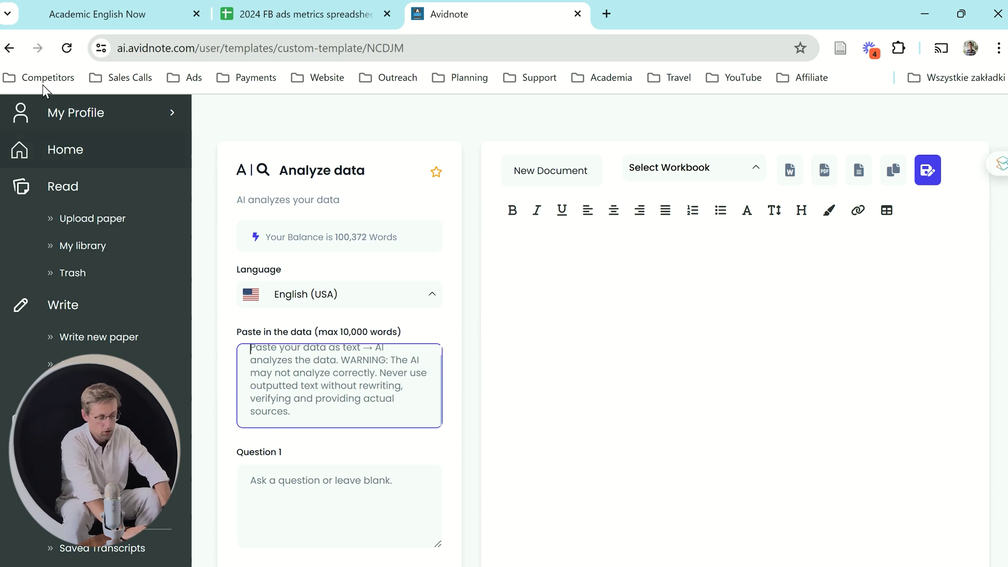
left_click(9, 49)
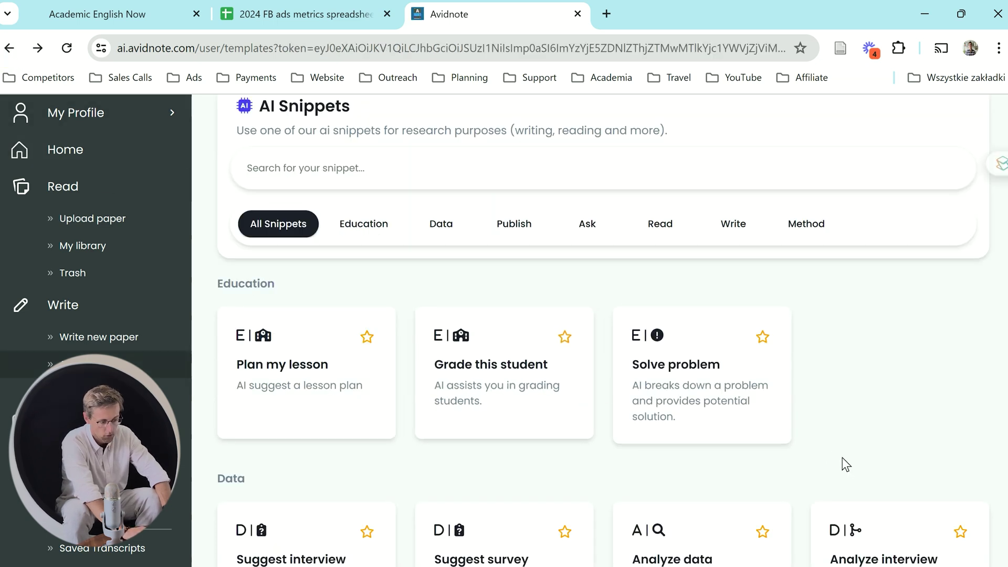
left_click(450, 229)
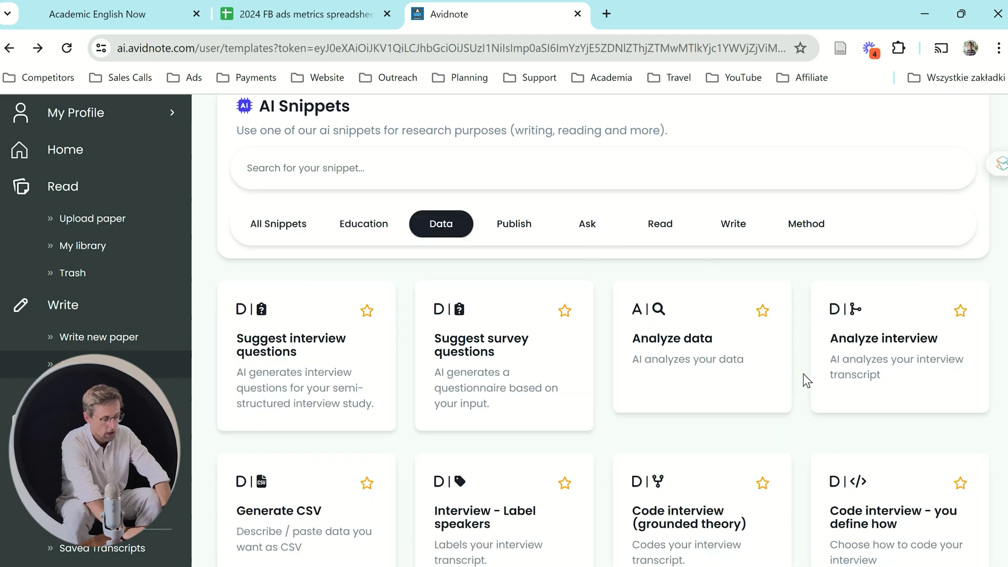
Step: Browse the Data cards and filter to Write templates like Write Literature review and Write Abstract
scroll(806, 380, "down", 3)
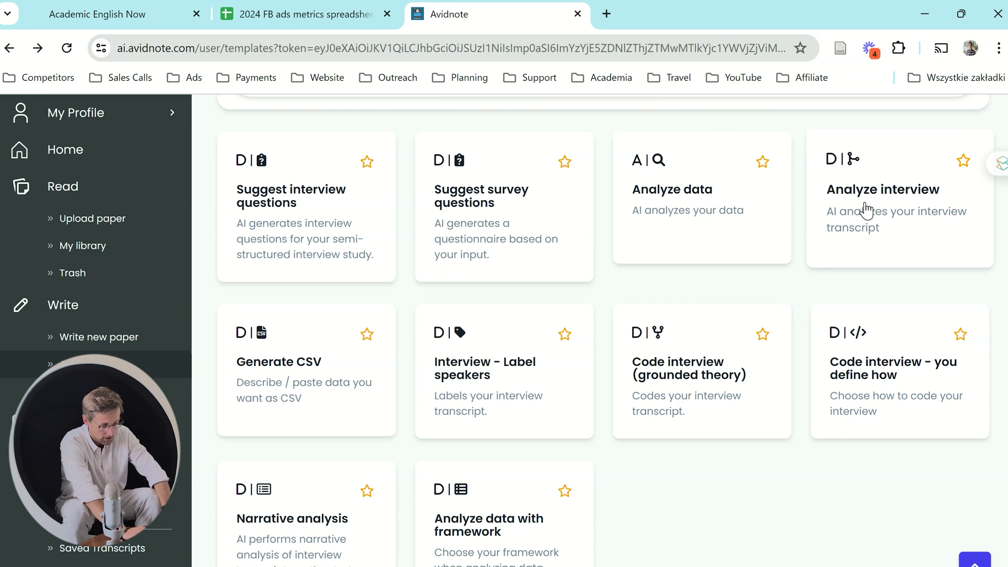
scroll(844, 278, "down", 1)
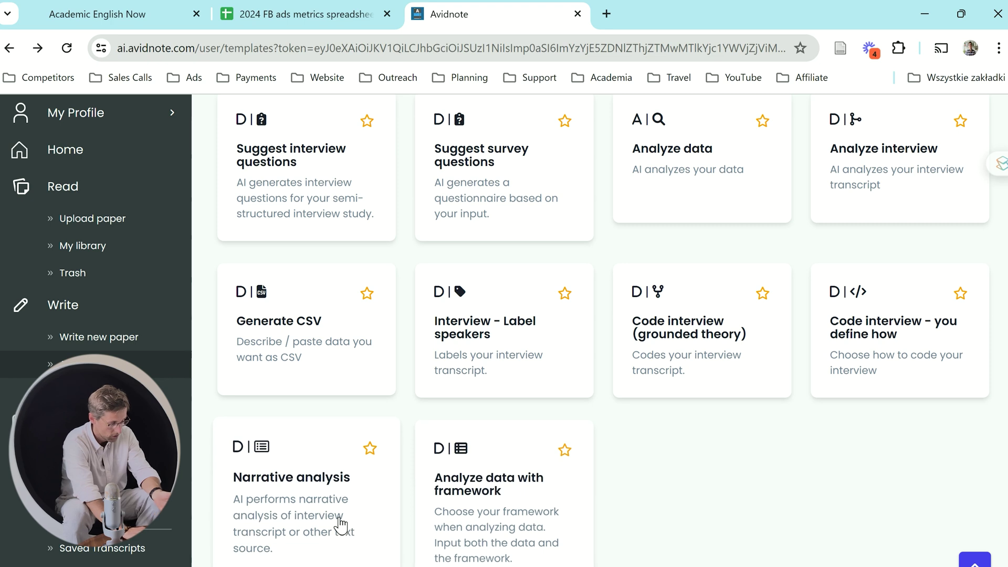
scroll(341, 525, "down", 1)
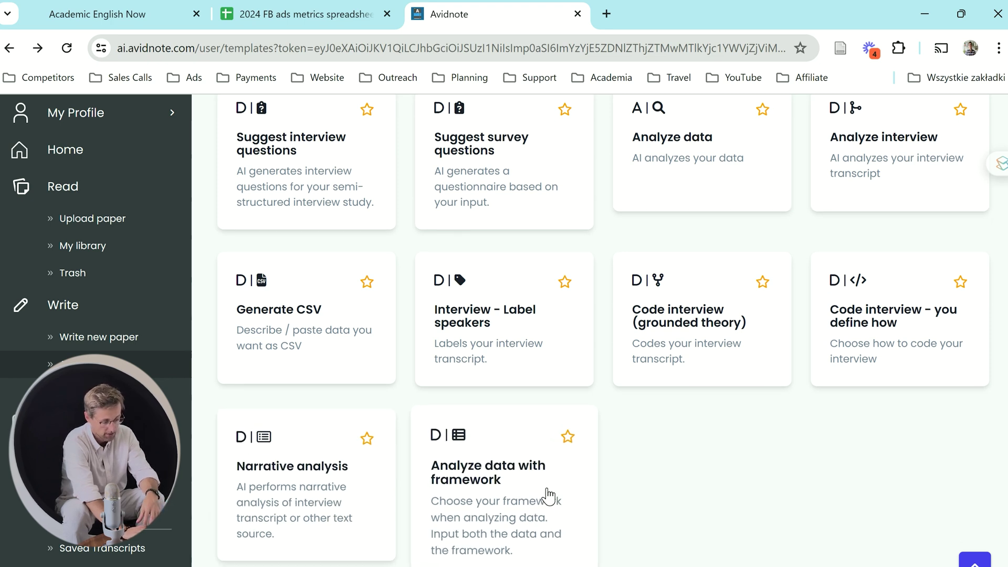
scroll(706, 473, "up", 3)
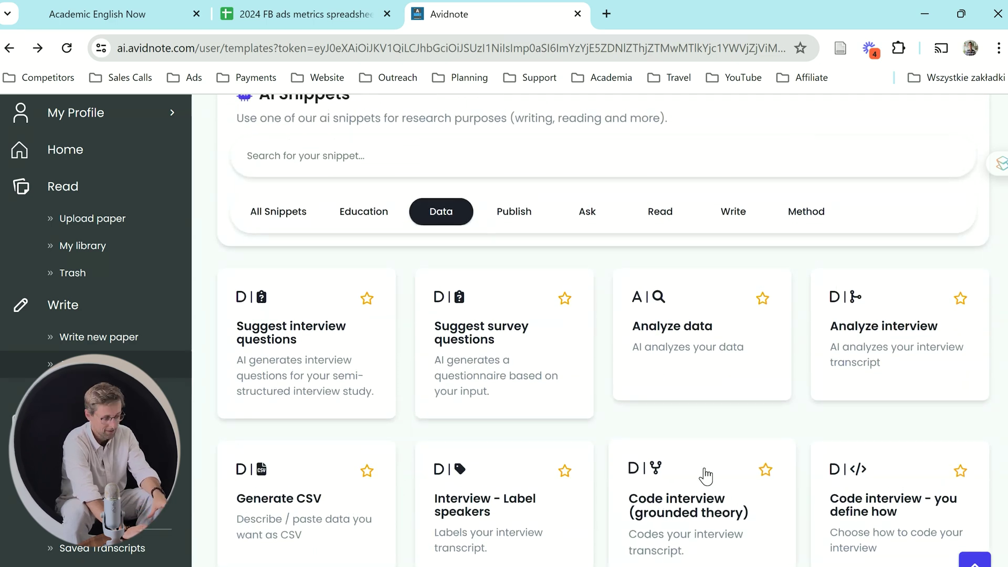
left_click(731, 221)
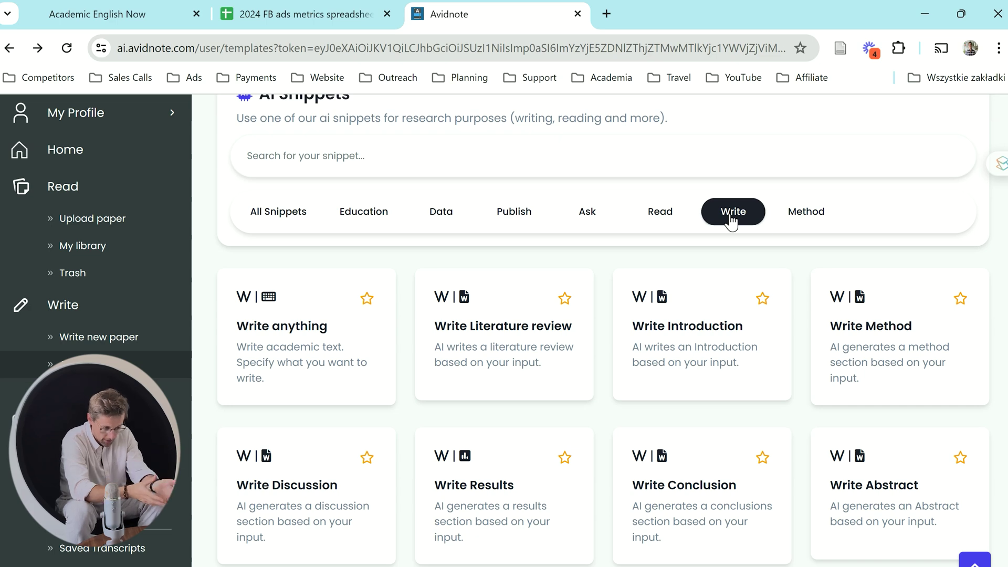
Step: Filter to Method snippets, view the Paper outline snippet, and go back to the library
scroll(722, 474, "down", 3)
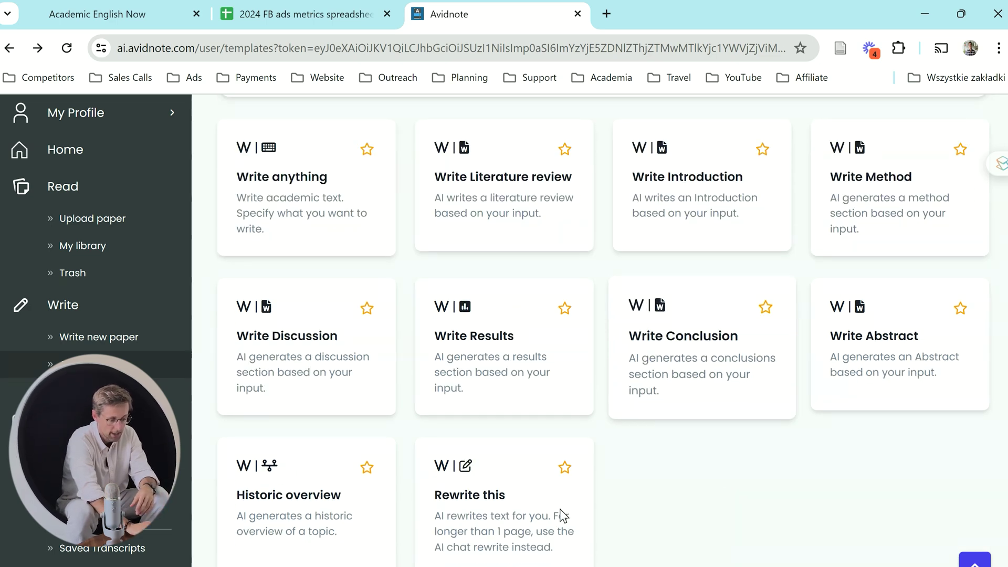
scroll(708, 491, "up", 3)
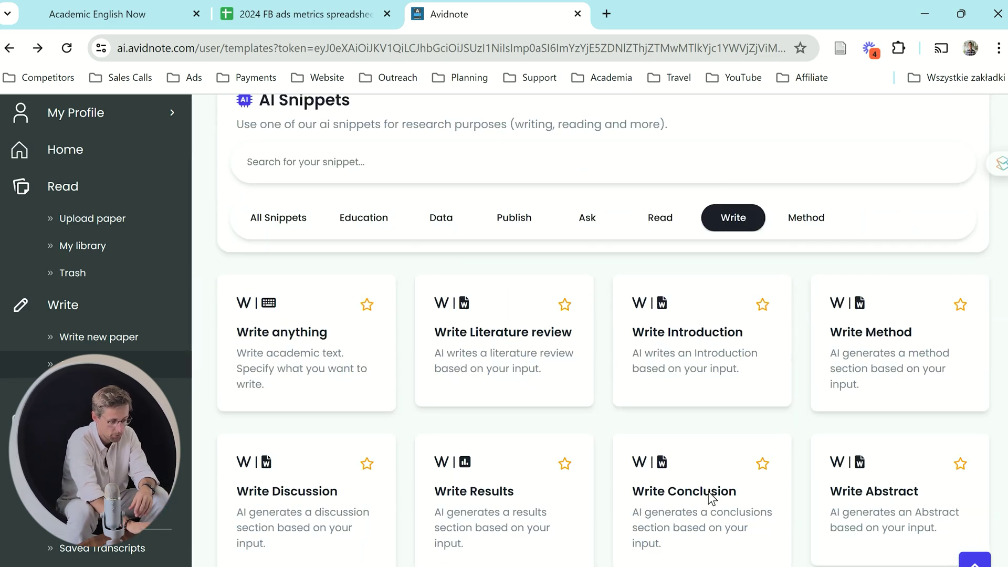
left_click(802, 251)
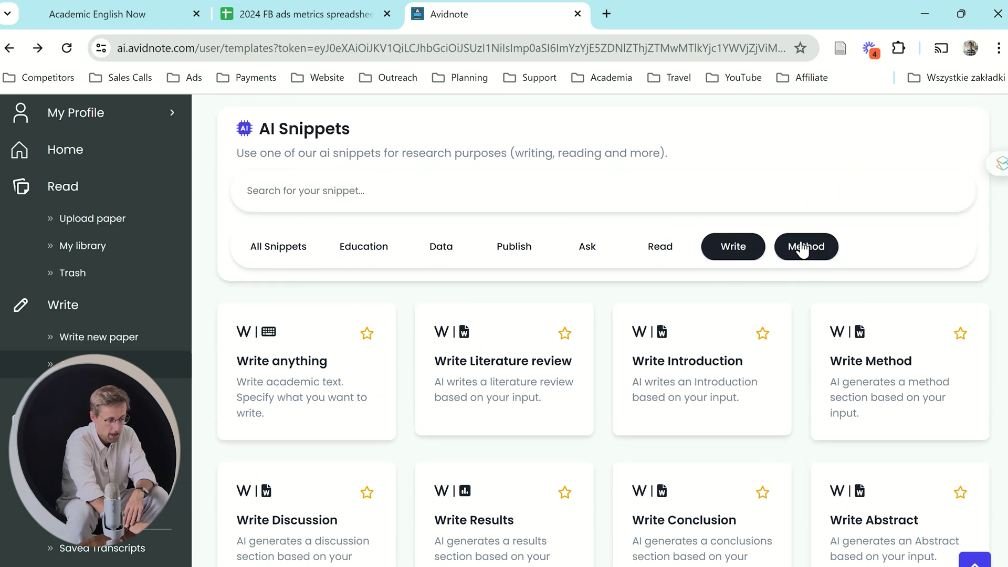
scroll(514, 480, "down", 1)
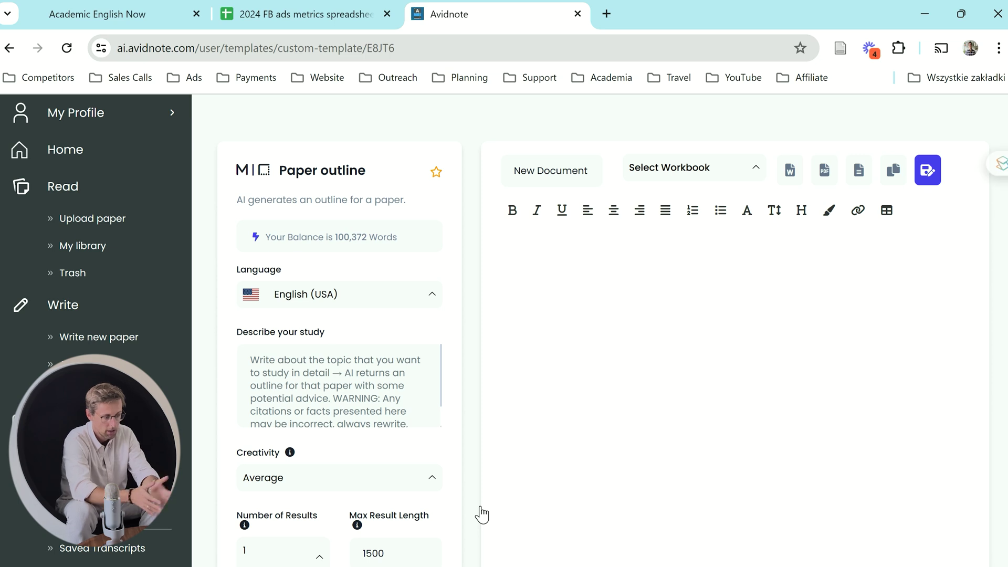
left_click(9, 48)
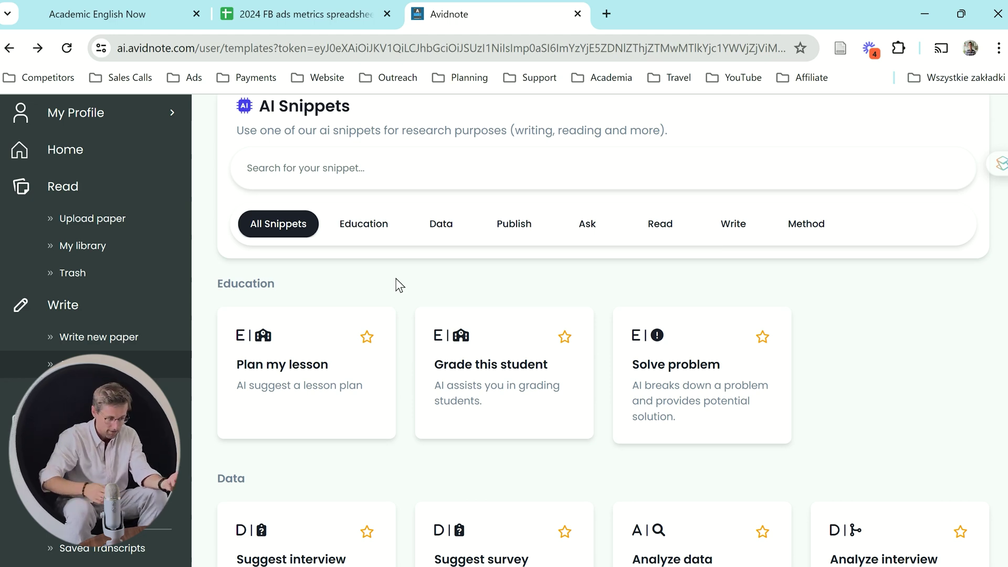
Step: Filter to Publish snippets and open the Further research snippet form
left_click(520, 228)
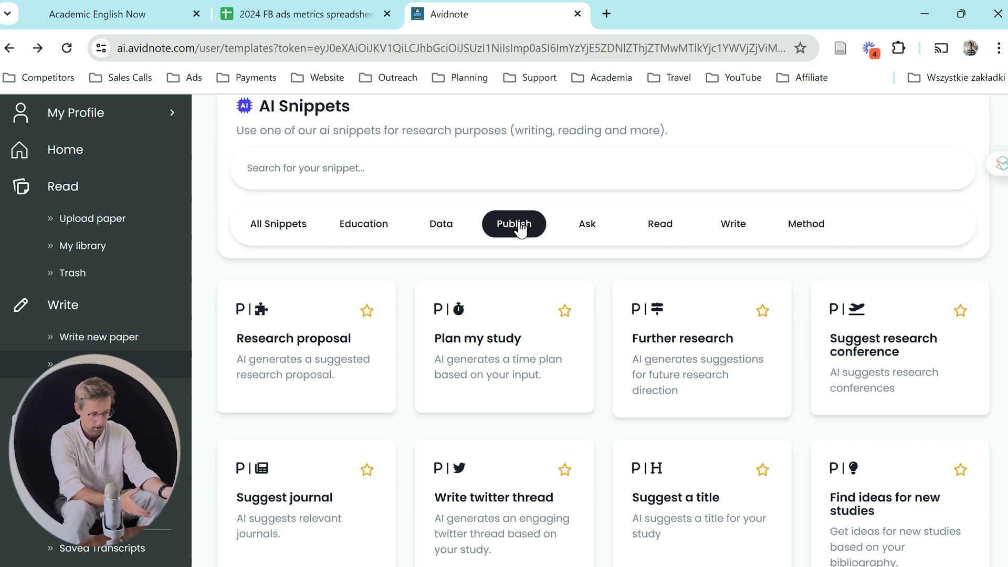
scroll(516, 416, "down", 1)
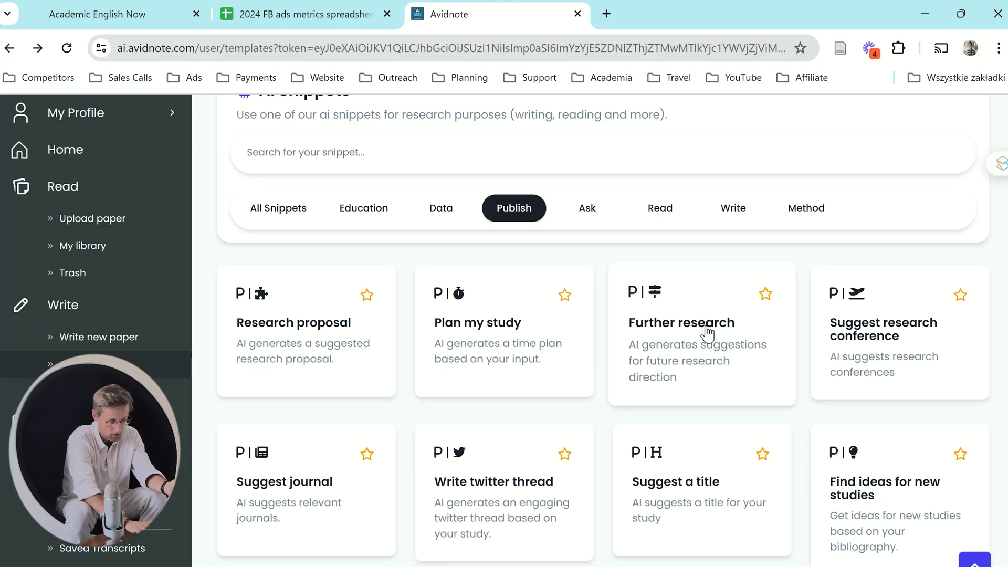
left_click(707, 332)
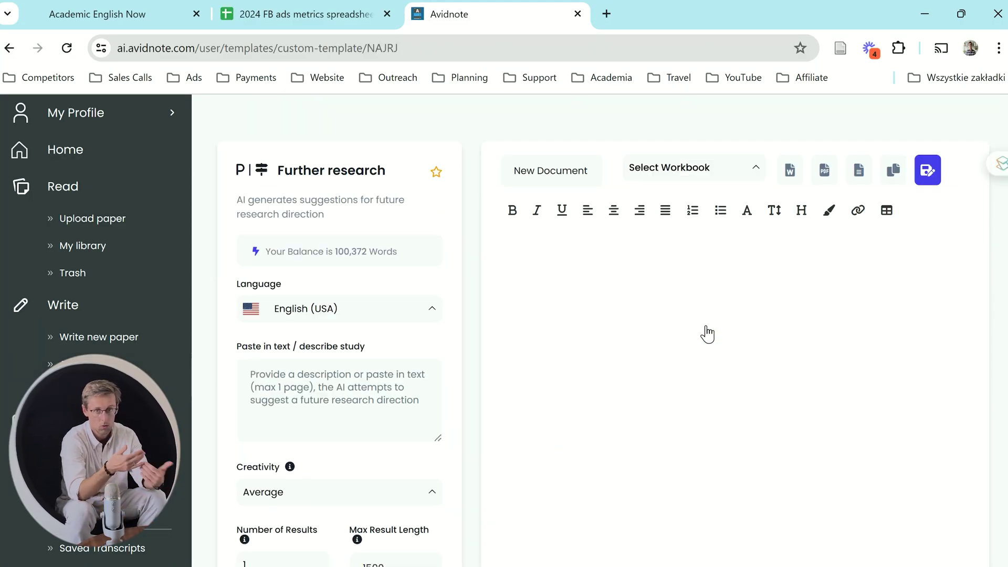